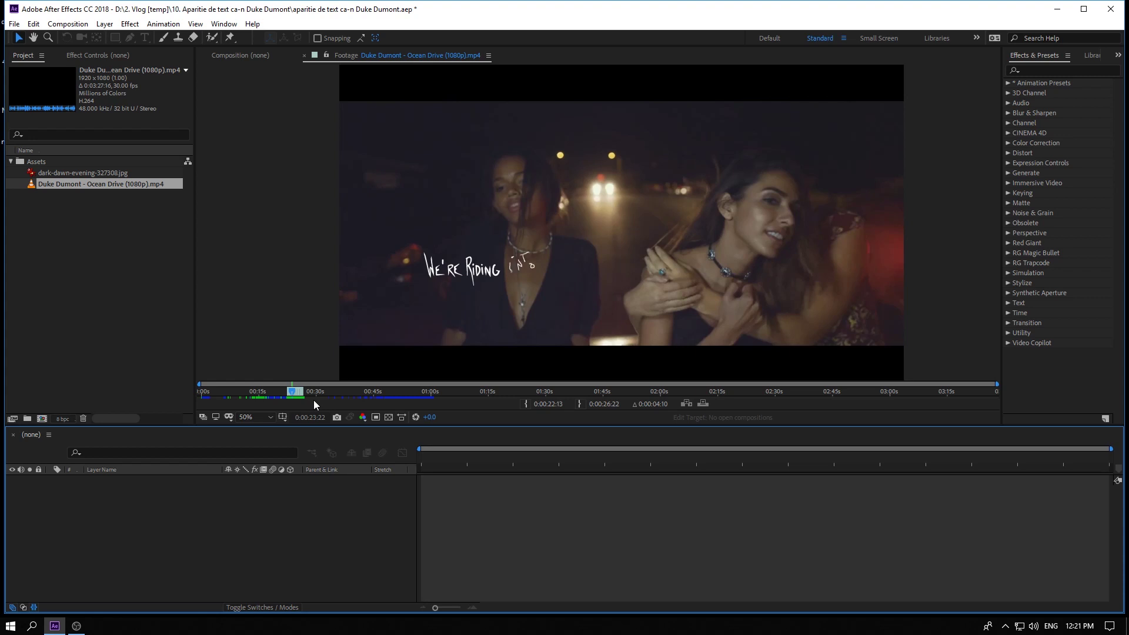
Preview the reference from 22 s, then build the 25 fps, 5-second 'Aparitie text' comp with dark-dawn-evening-327308.jpg.
{"action": "left_click", "coordinate": [289, 394]}
{"action": "key", "text": "space"}
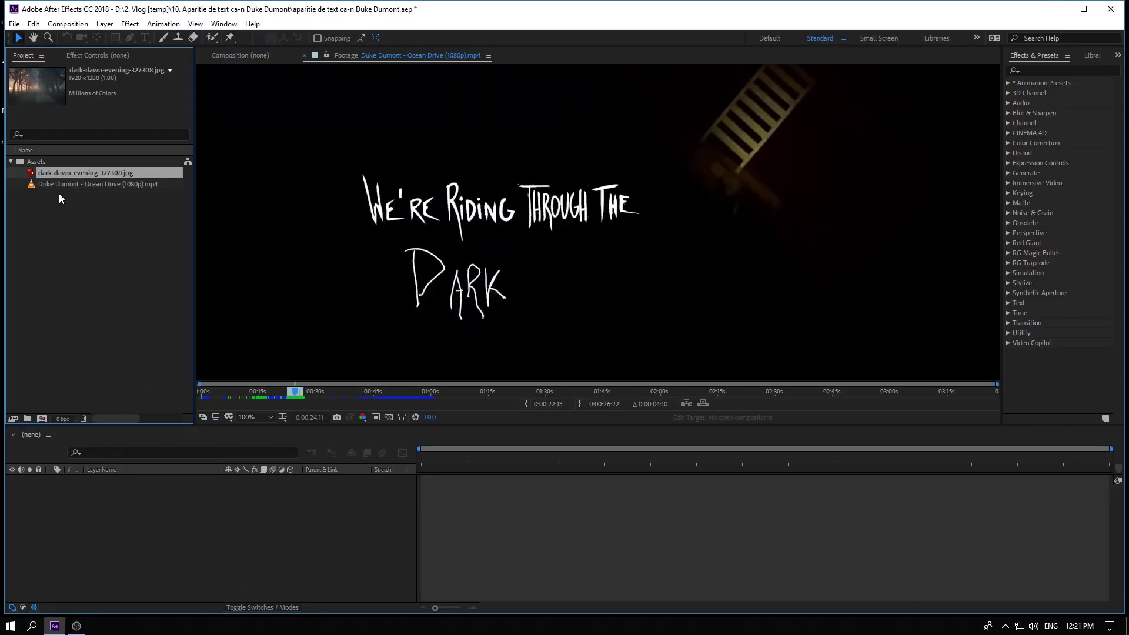
{"action": "right_click", "coordinate": [66, 203]}
{"action": "left_click", "coordinate": [88, 211]}
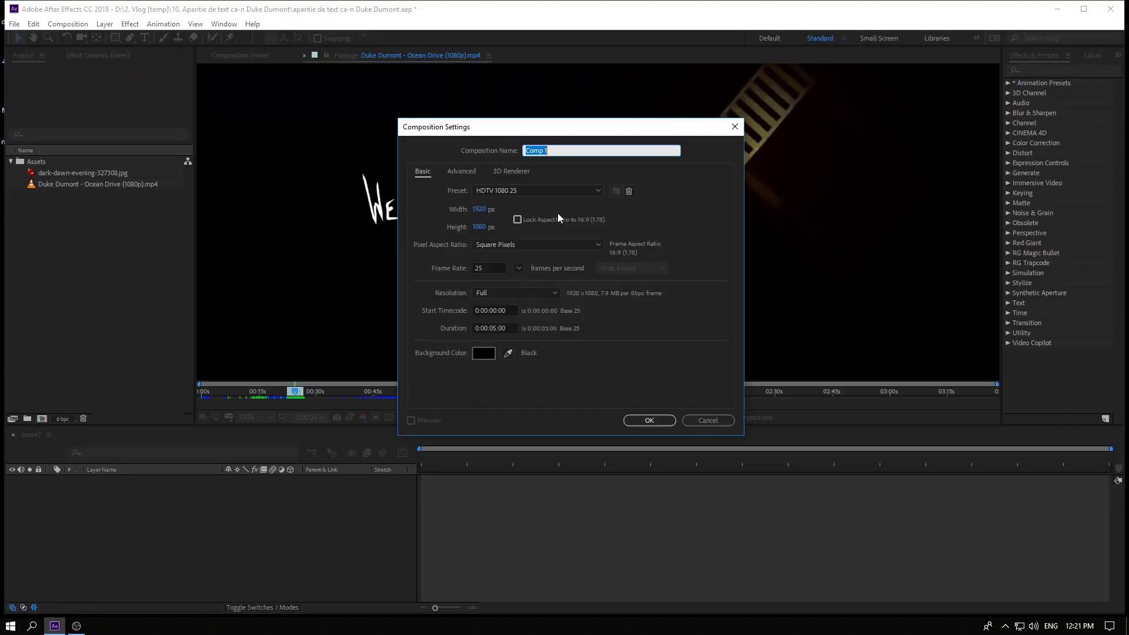
{"action": "type", "text": "Apar"}
{"action": "type", "text": "itie text"}
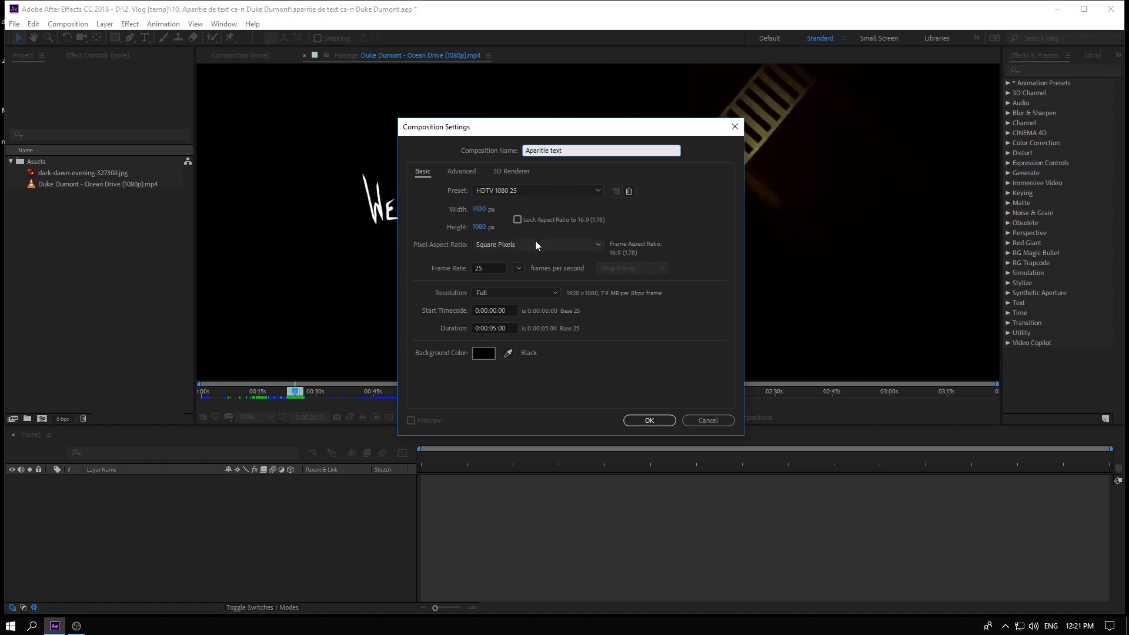
{"action": "double_click", "coordinate": [497, 268]}
{"action": "left_click", "coordinate": [513, 327]}
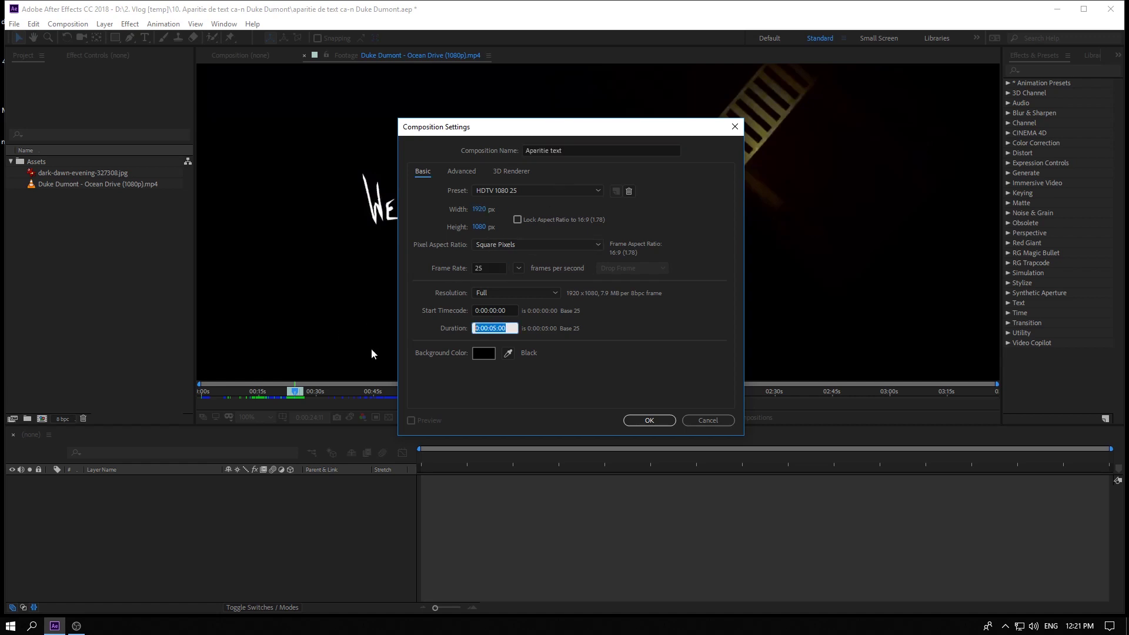
{"action": "left_click", "coordinate": [650, 420]}
{"action": "left_click_drag", "start_coordinate": [82, 187], "coordinate": [171, 543]}
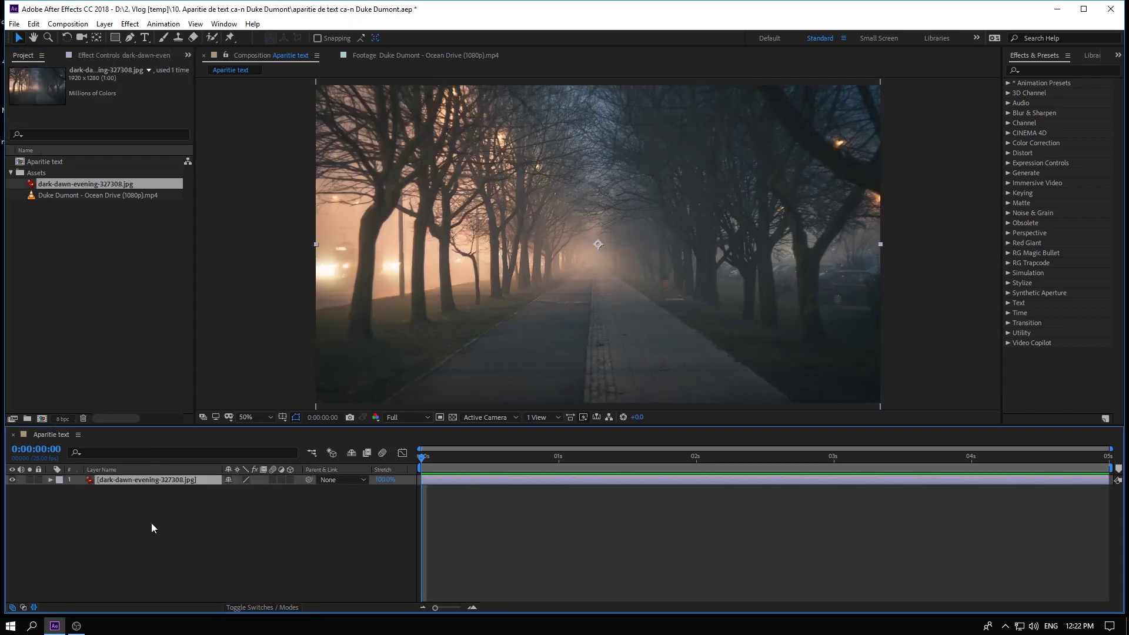
{"action": "right_click", "coordinate": [156, 518]}
Add a new text layer reading 'Mister'.
{"action": "mouse_move", "coordinate": [205, 393]}
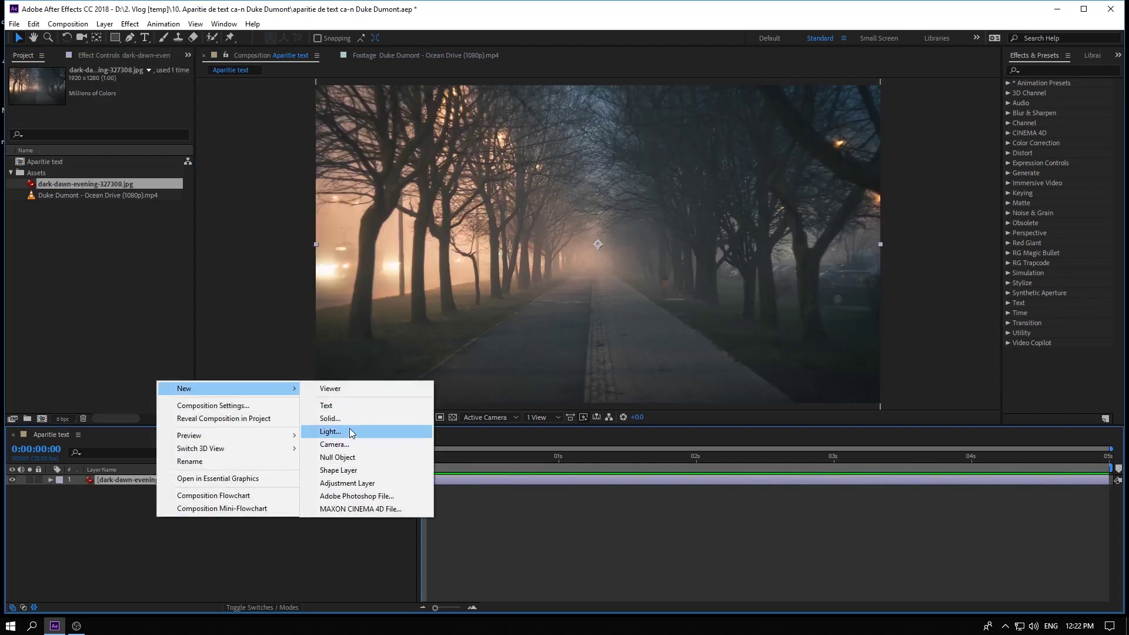
{"action": "left_click", "coordinate": [351, 406]}
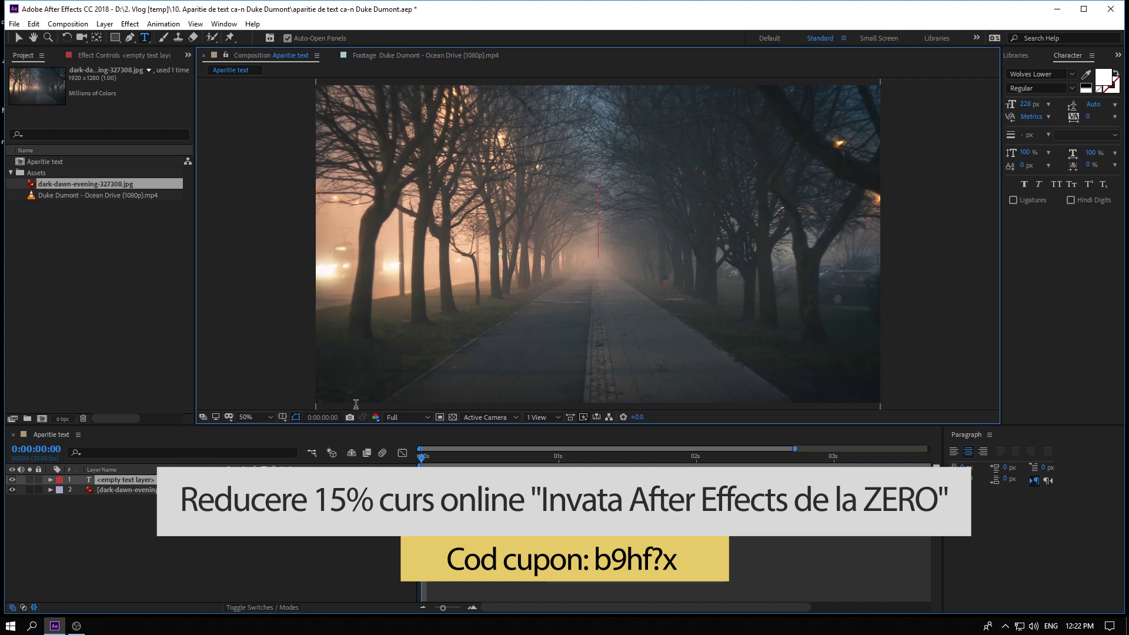
{"action": "type", "text": "M"}
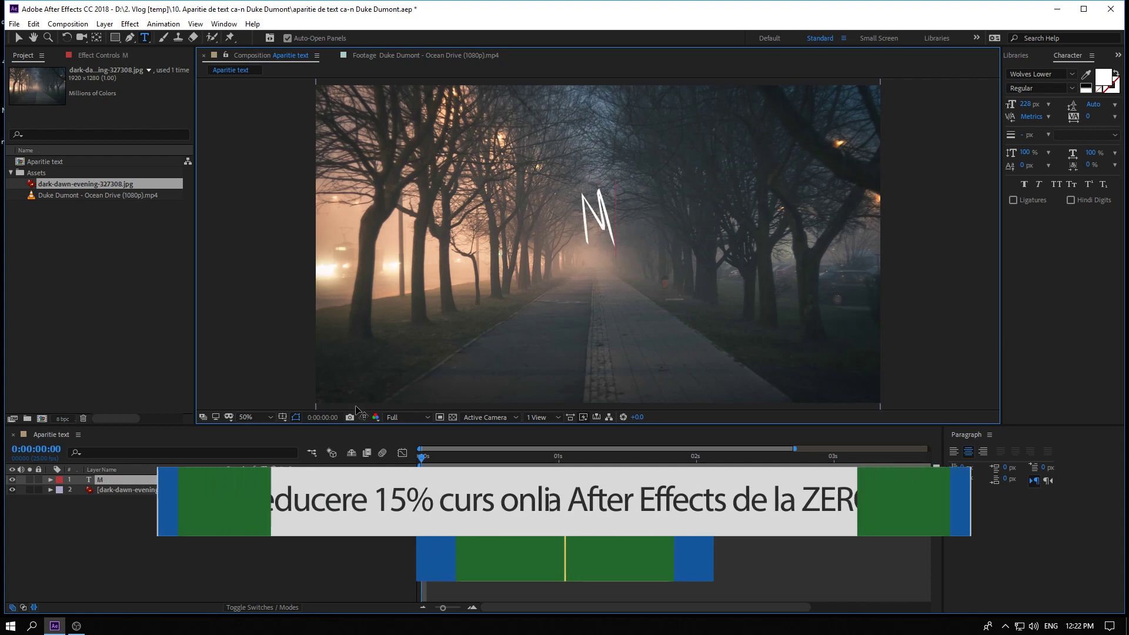
{"action": "type", "text": "ister"}
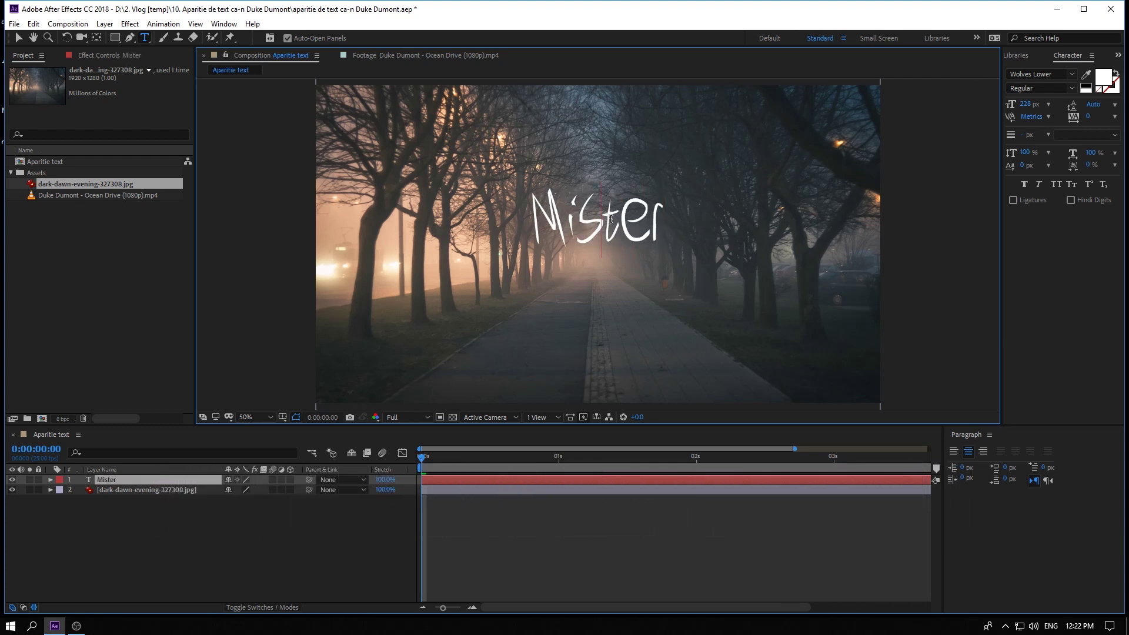
{"action": "key", "text": "ctrl+a"}
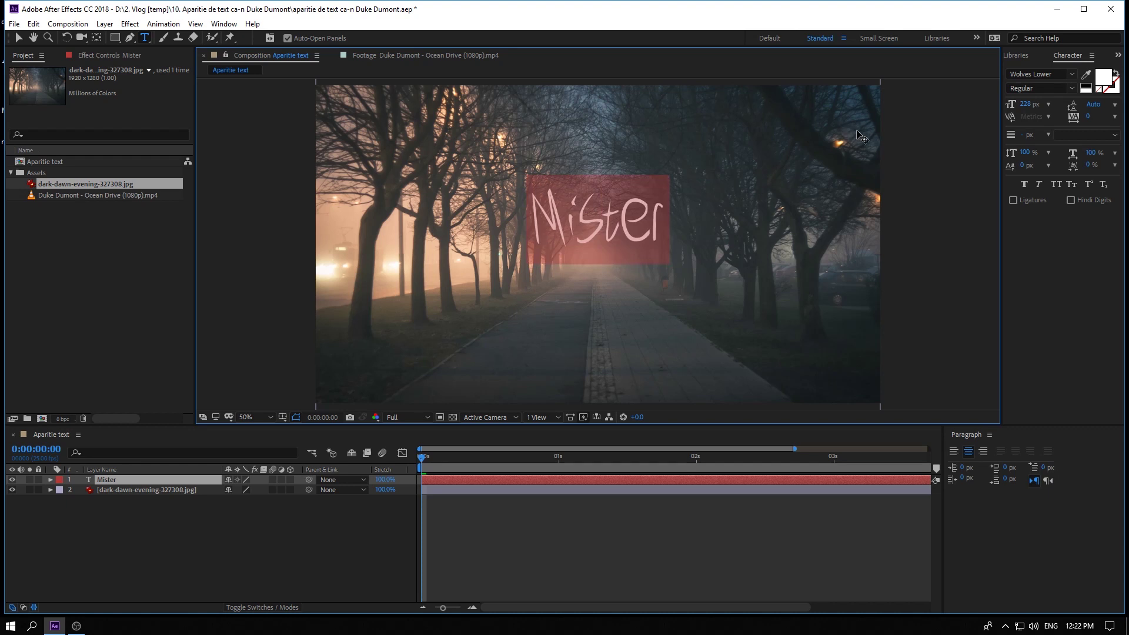
Set the Mister text in the Amatic SC font and nudge it slightly lower over the path.
{"action": "left_click", "coordinate": [423, 54]}
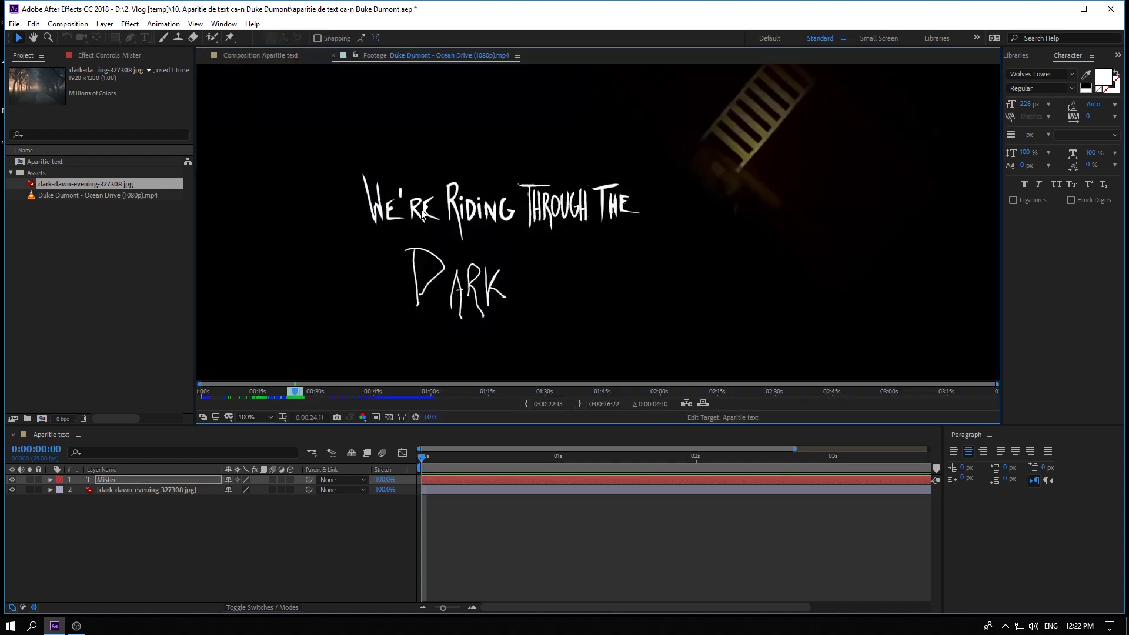
{"action": "left_click", "coordinate": [288, 56]}
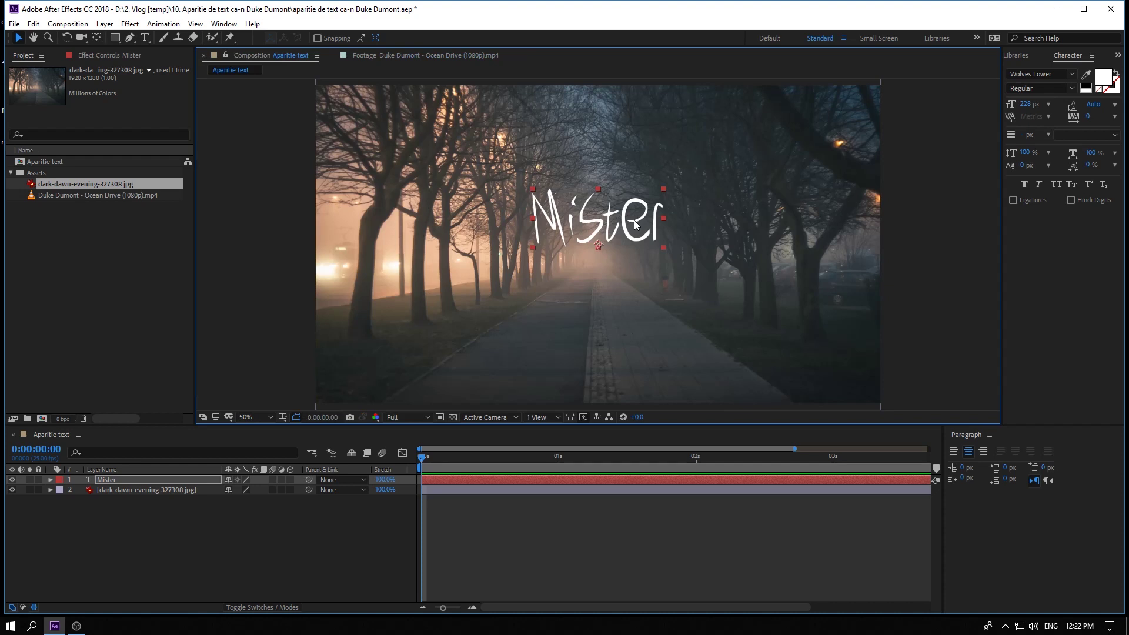
{"action": "double_click", "coordinate": [635, 217]}
{"action": "left_click", "coordinate": [1039, 73]}
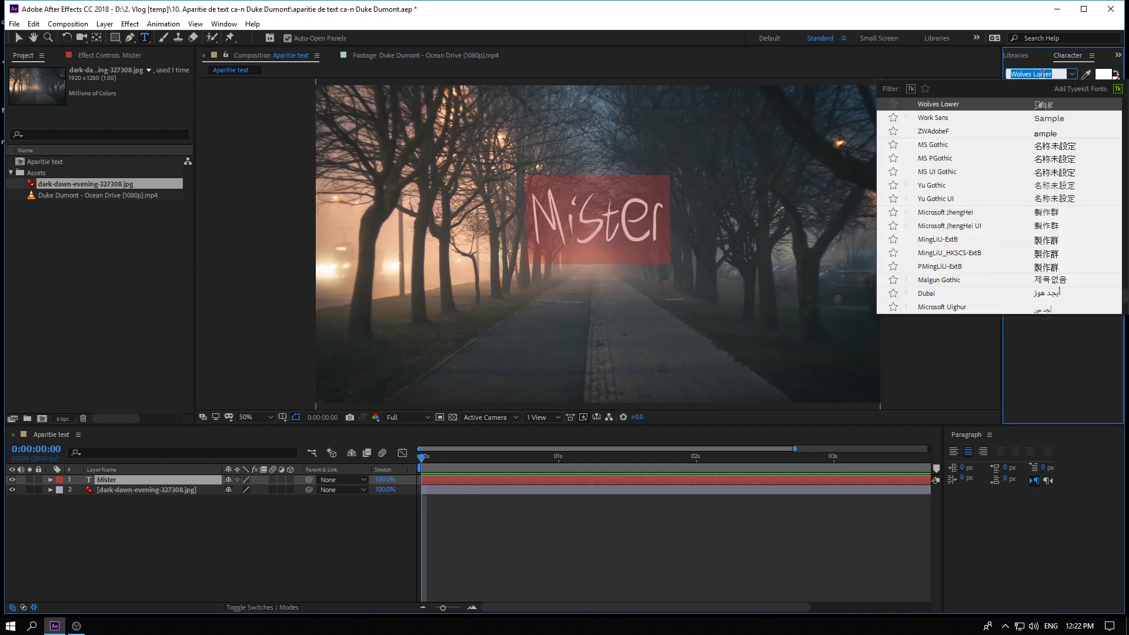
{"action": "type", "text": "amatic"}
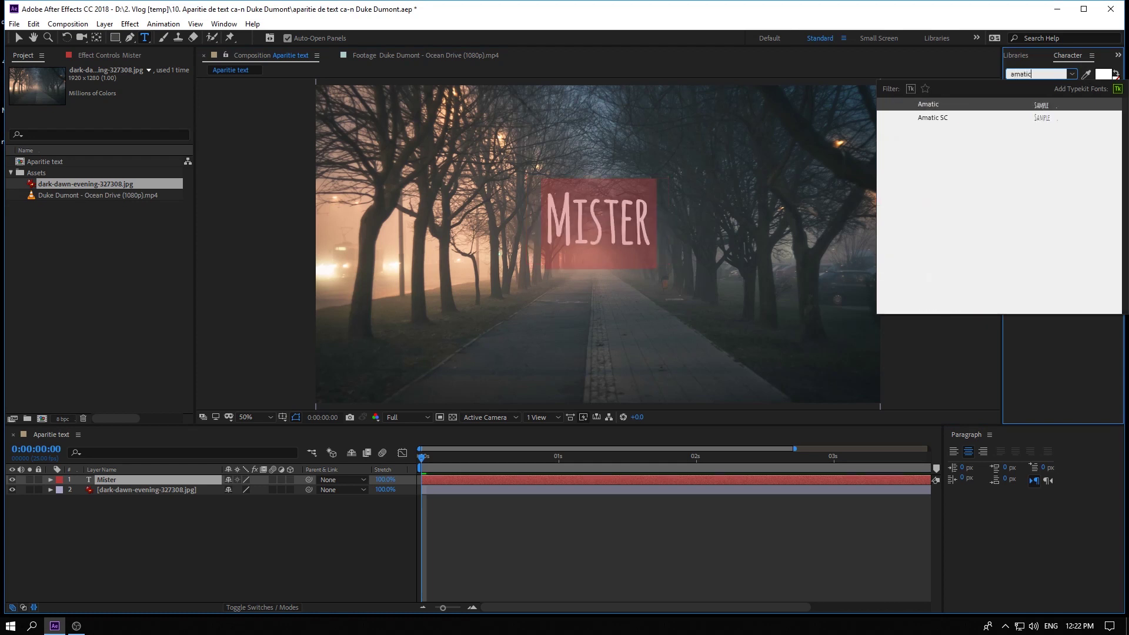
{"action": "key", "text": "Down"}
{"action": "key", "text": "Return"}
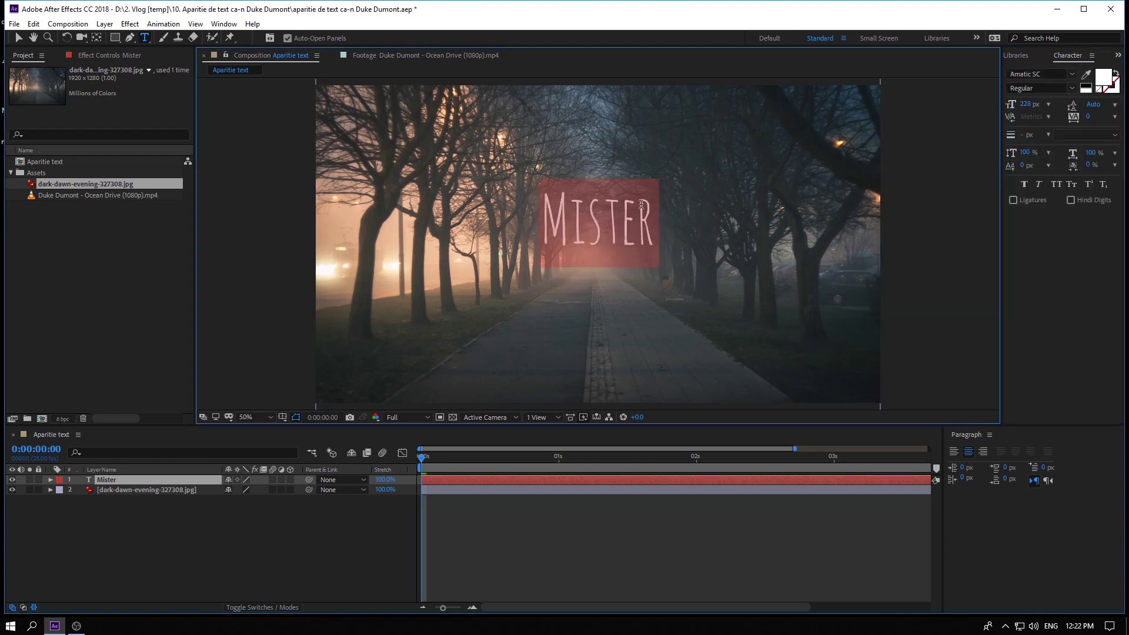
{"action": "left_click", "coordinate": [18, 38]}
{"action": "left_click_drag", "start_coordinate": [595, 218], "coordinate": [594, 240]}
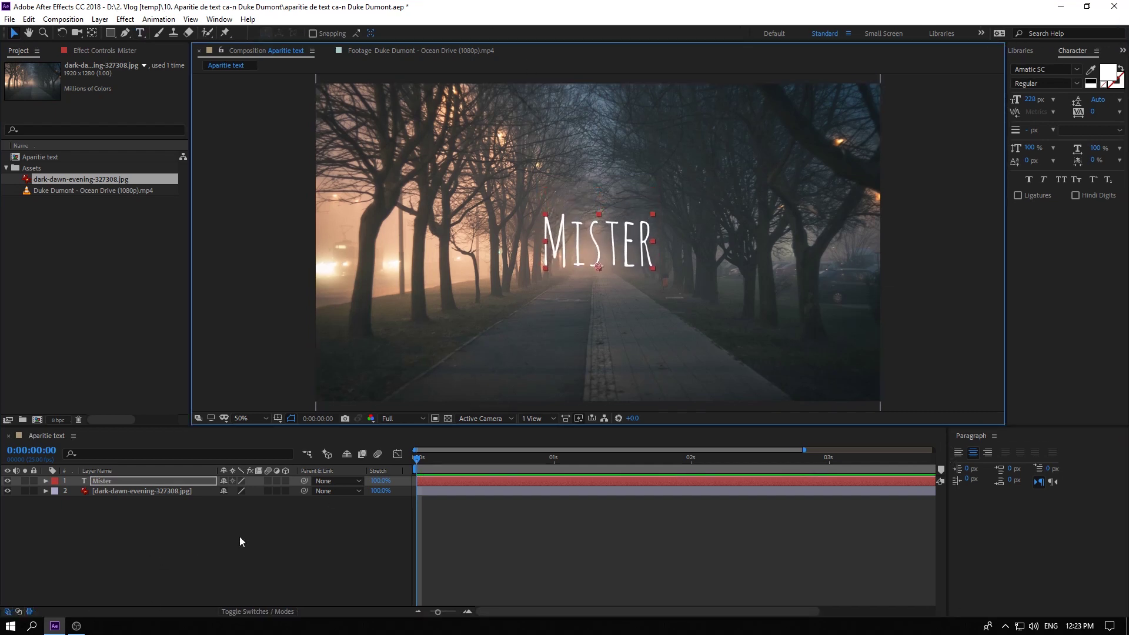
Pre-compose the Mister and photo layers into a composition named 'Text Precomp'.
{"action": "left_click_drag", "start_coordinate": [239, 536], "coordinate": [83, 468]}
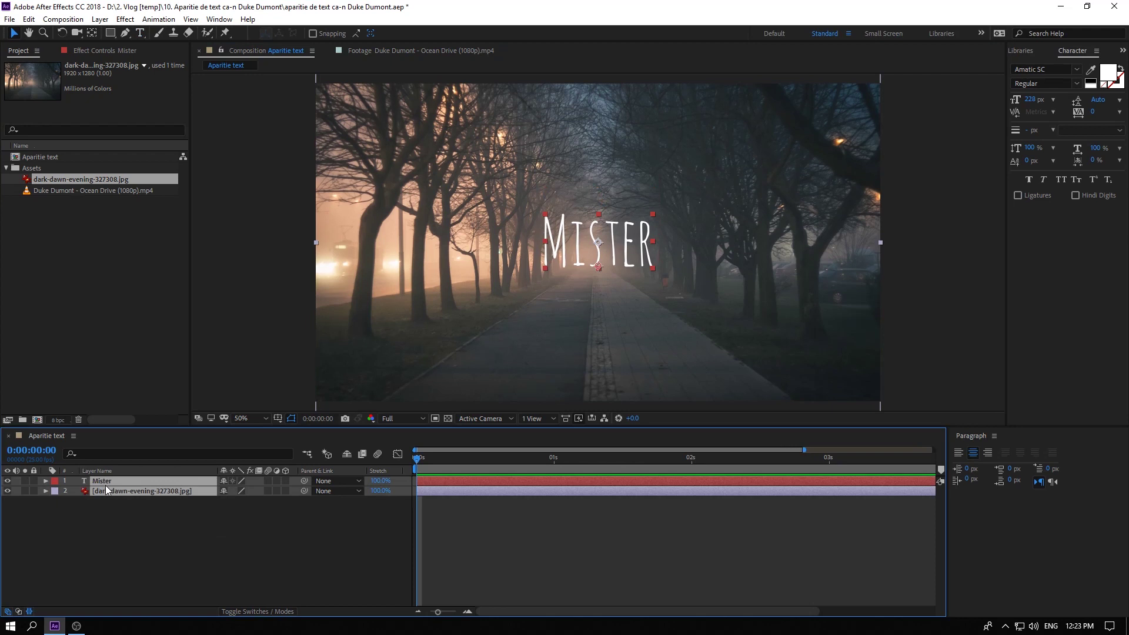
{"action": "key", "text": "ctrl+shift+c"}
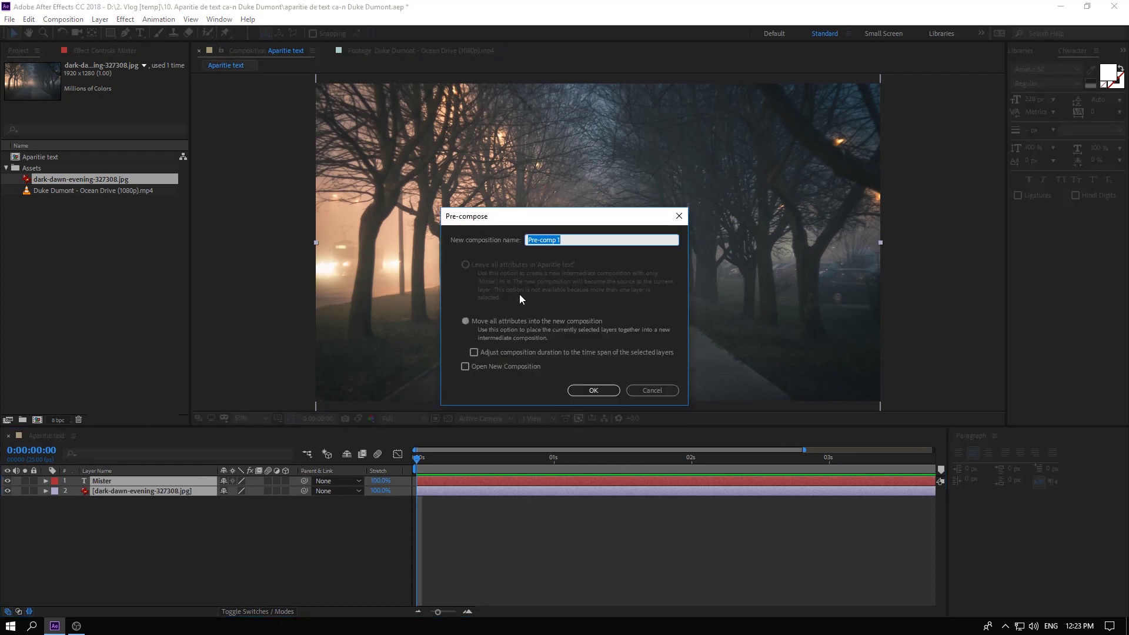
{"action": "type", "text": "T"}
{"action": "type", "text": "ext Precomp"}
{"action": "key", "text": "Return"}
Inside Text Precomp, fade the Mister layer to 30% opacity, then return to Aparitie text.
{"action": "double_click", "coordinate": [108, 480]}
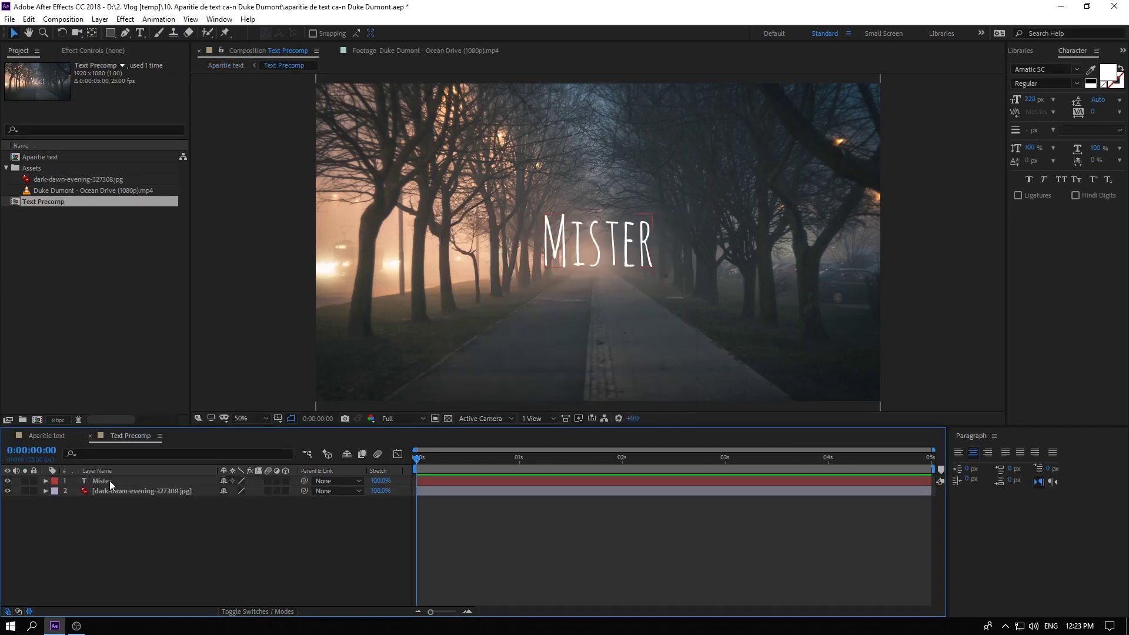
{"action": "key", "text": "t"}
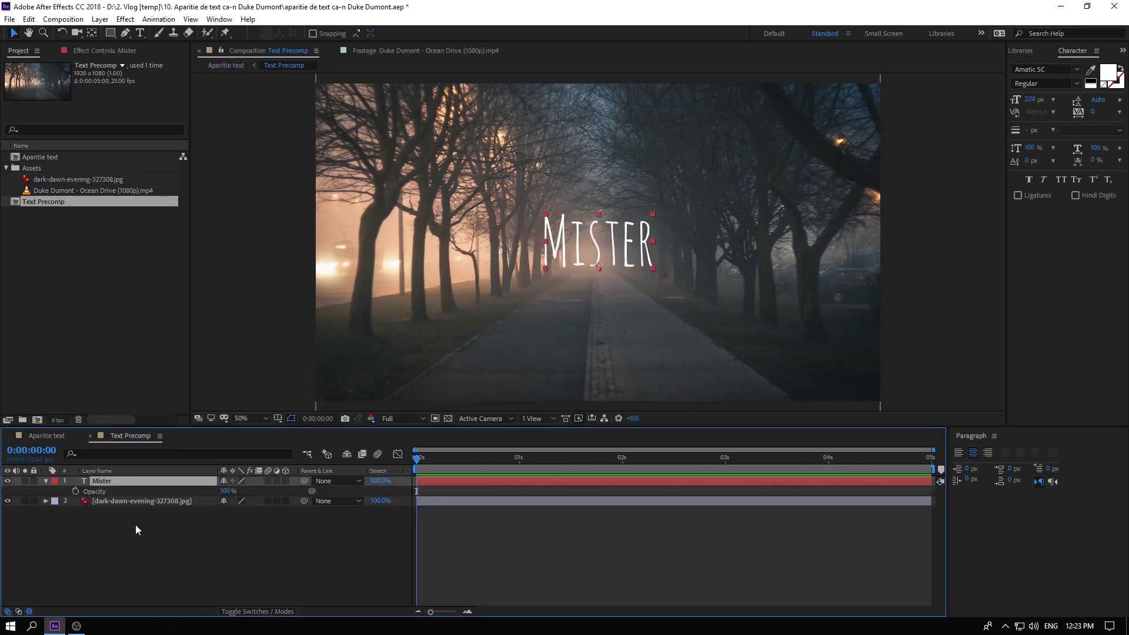
{"action": "left_click", "coordinate": [227, 490]}
{"action": "type", "text": "30"}
{"action": "key", "text": "Return"}
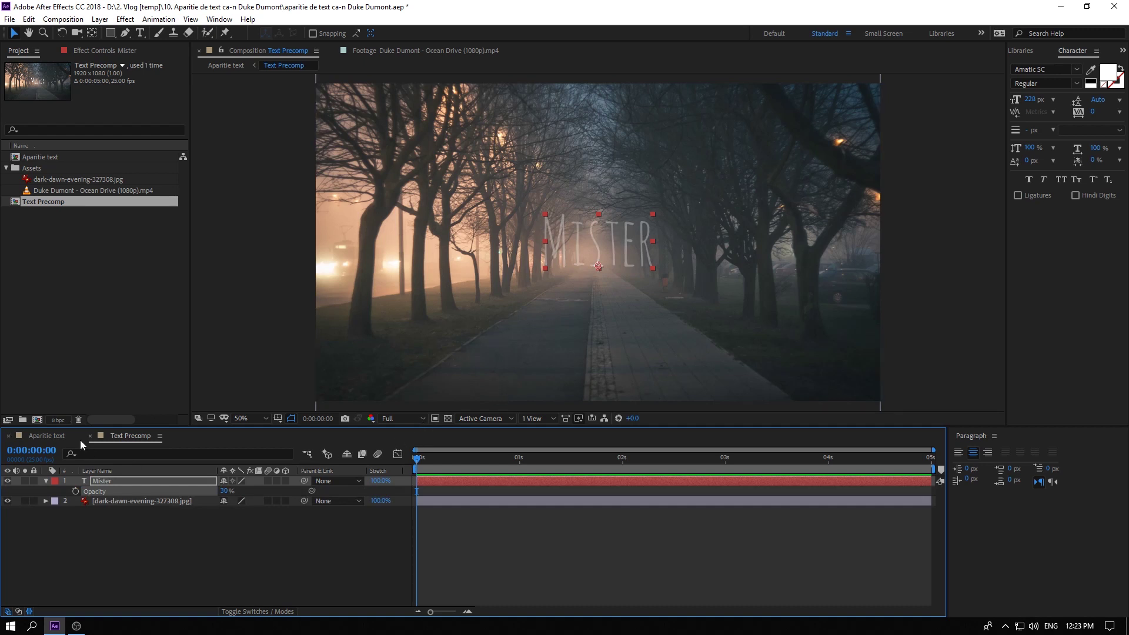
{"action": "left_click", "coordinate": [34, 437]}
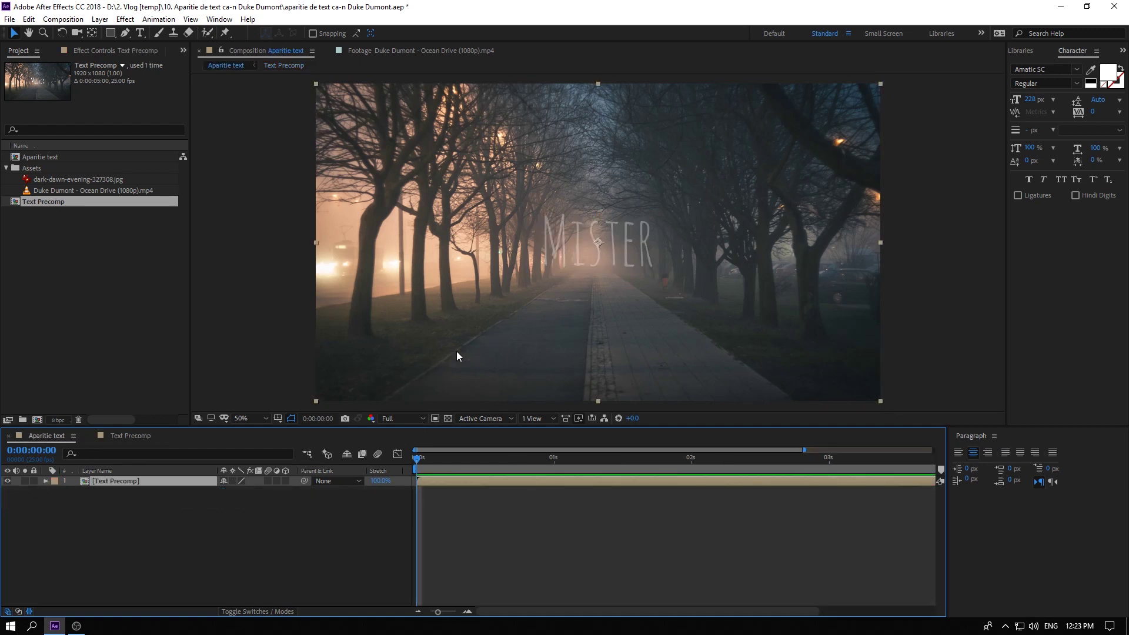
{"action": "left_click", "coordinate": [980, 34]}
Switch to the Paint workspace, then narrow and pan the footage viewer.
{"action": "left_click", "coordinate": [999, 124]}
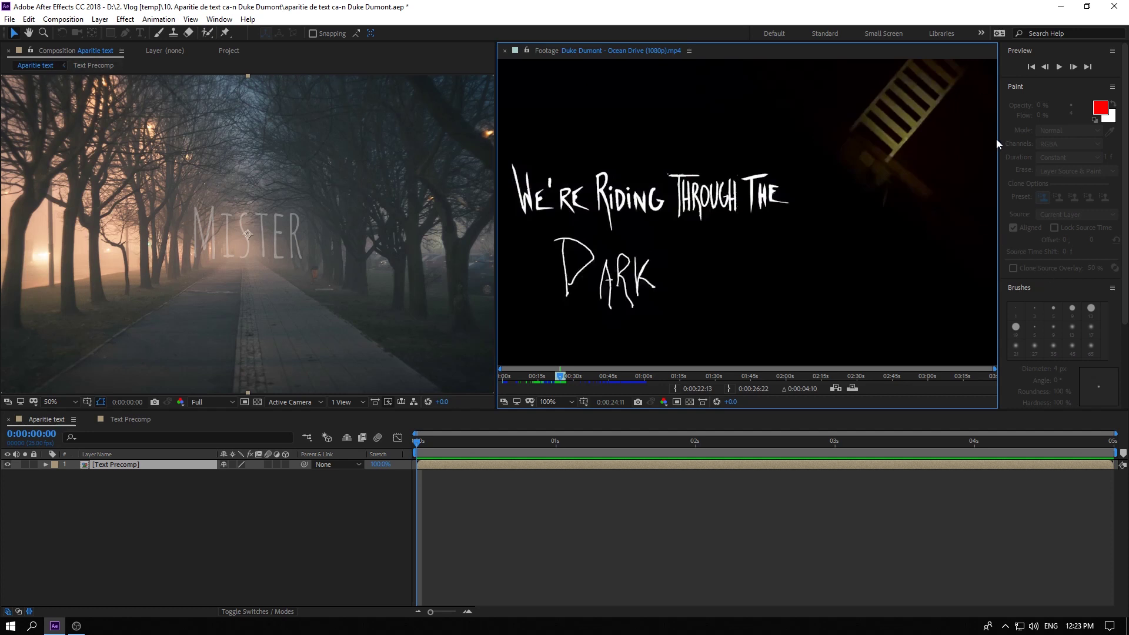
{"action": "left_click_drag", "start_coordinate": [998, 141], "coordinate": [948, 144]}
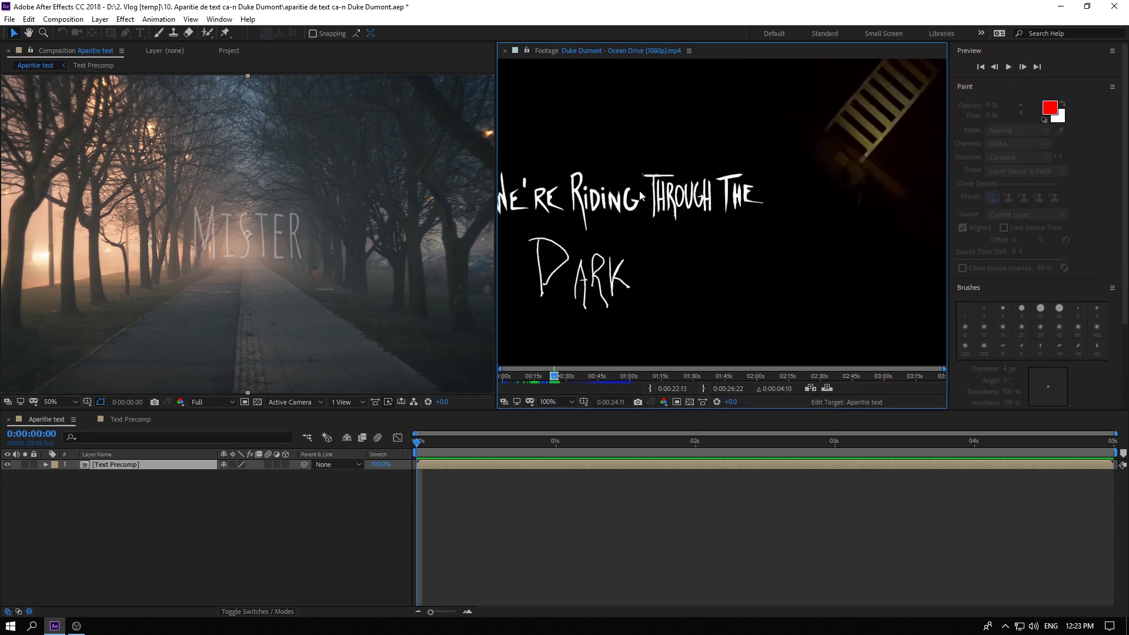
{"action": "key", "text": "h"}
{"action": "left_click_drag", "start_coordinate": [643, 197], "coordinate": [744, 187]}
{"action": "key", "text": "v"}
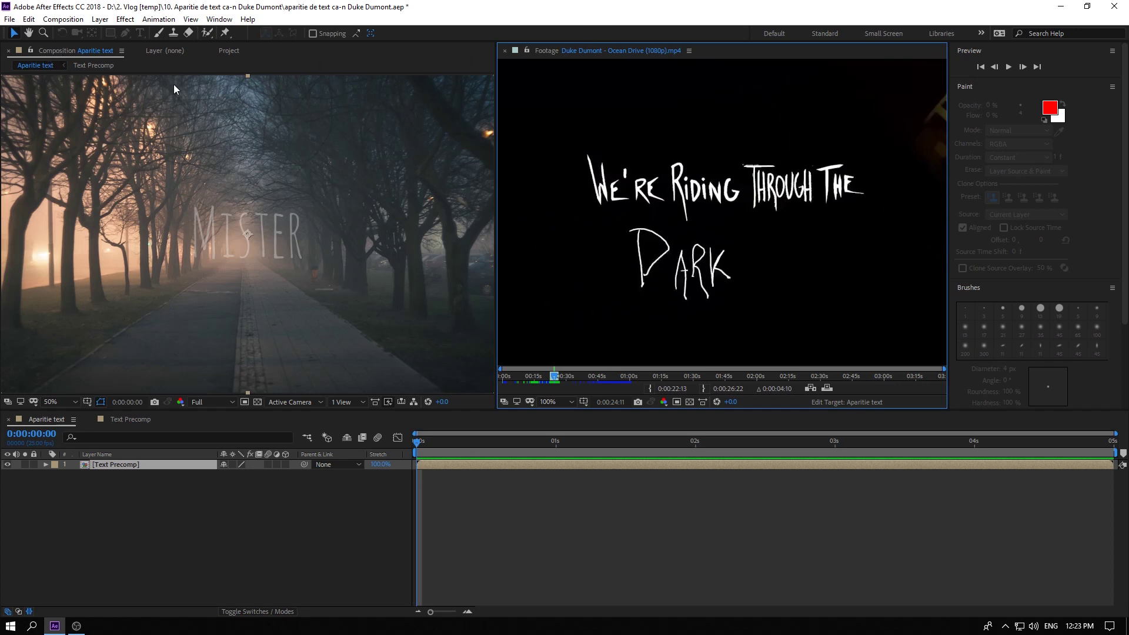
Zoom into the reference footage and centre the WE'RE R lettering.
{"action": "scroll", "coordinate": [263, 267], "scroll_direction": "up", "scroll_amount": 2}
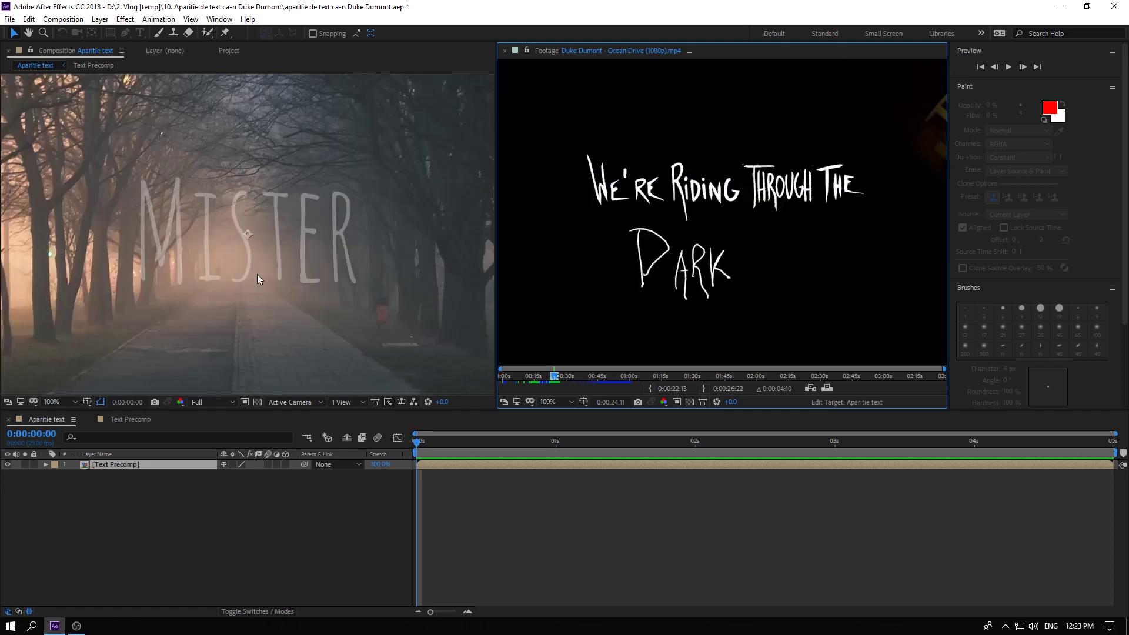
{"action": "scroll", "coordinate": [735, 247], "scroll_direction": "up", "scroll_amount": 2}
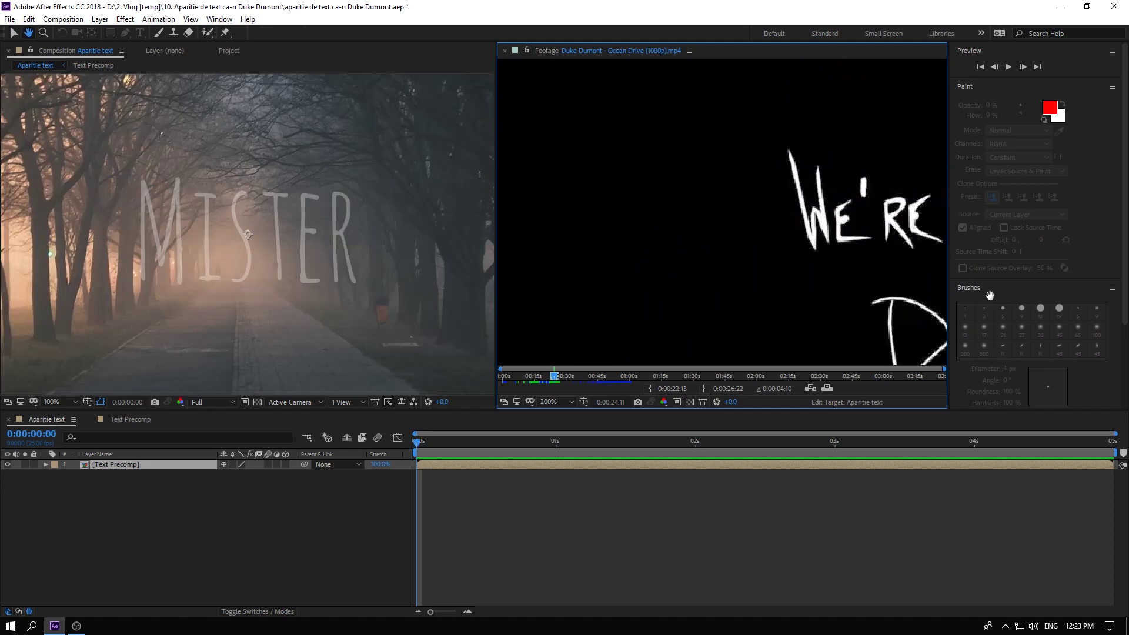
{"action": "mouse_move", "coordinate": [939, 295]}
{"action": "left_mouse_down"}
{"action": "mouse_move", "coordinate": [736, 268]}
{"action": "mouse_move", "coordinate": [774, 287]}
{"action": "left_mouse_up"}
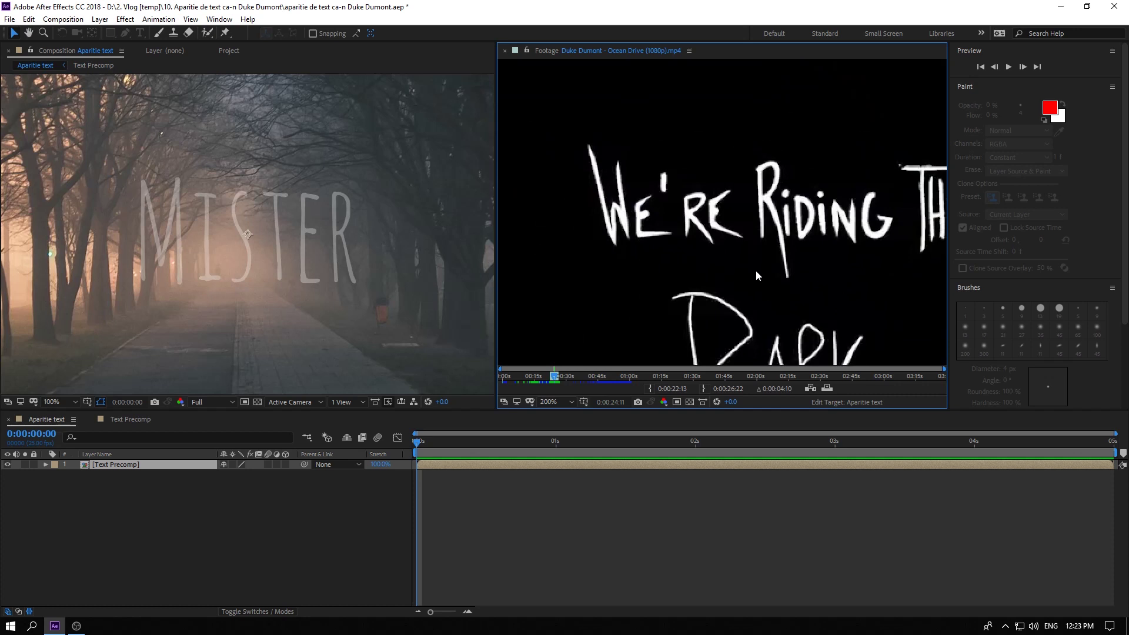
{"action": "scroll", "coordinate": [735, 266], "scroll_direction": "up", "scroll_amount": 2}
{"action": "left_click_drag", "start_coordinate": [710, 261], "coordinate": [817, 274]}
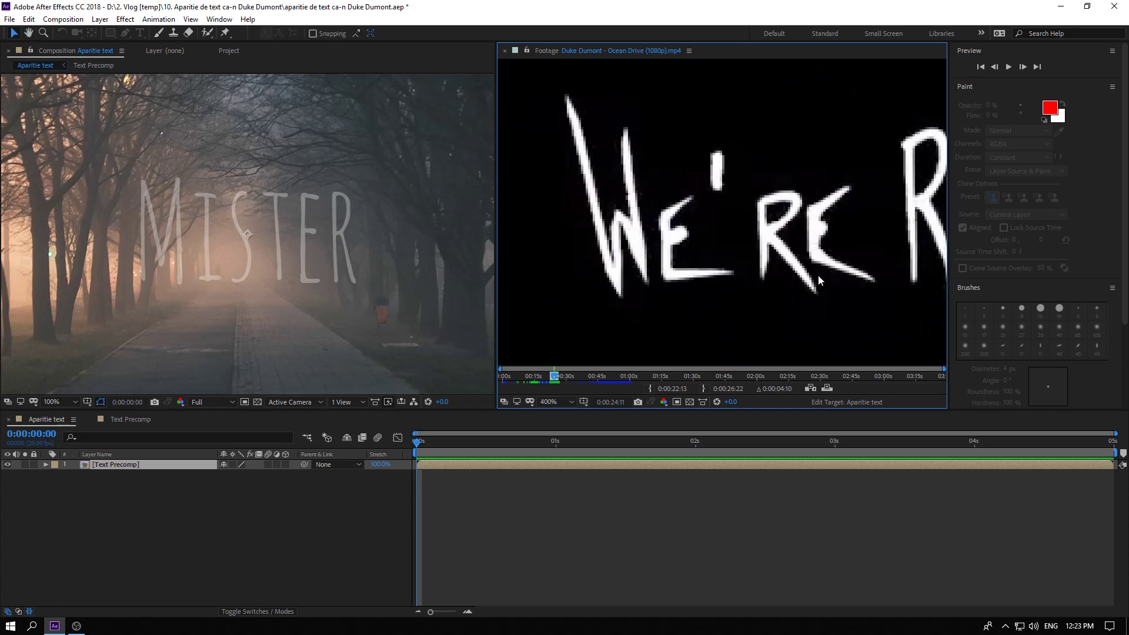
{"action": "left_click_drag", "start_coordinate": [646, 268], "coordinate": [654, 265]}
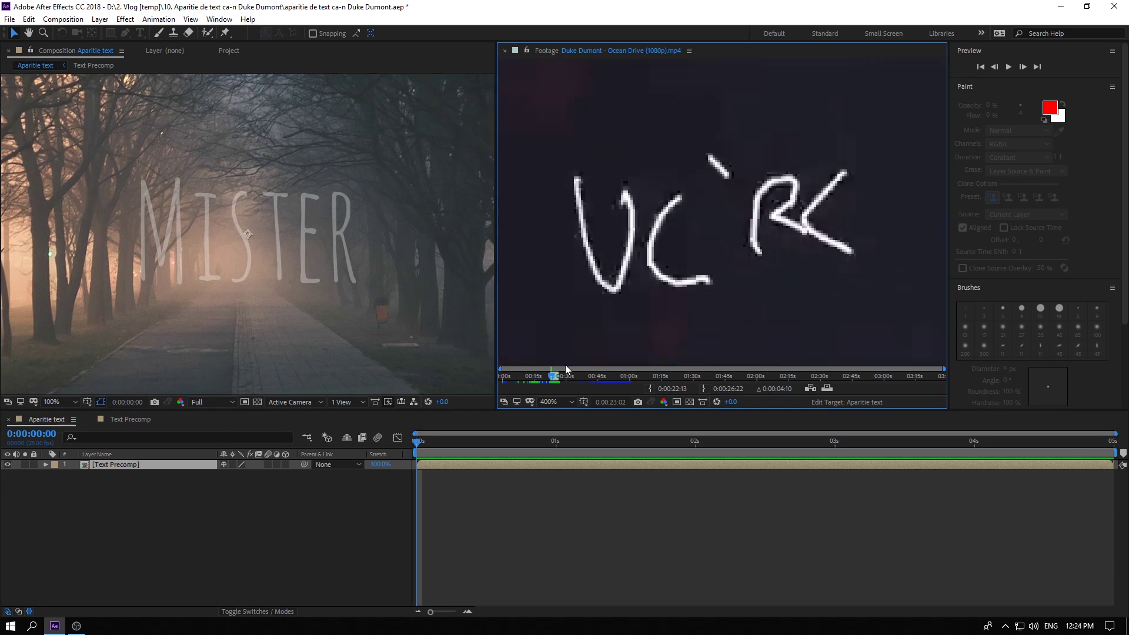
Step back and forth through the reference lettering frame by frame to compare how strokes appear.
{"action": "key", "text": "Page_Up"}
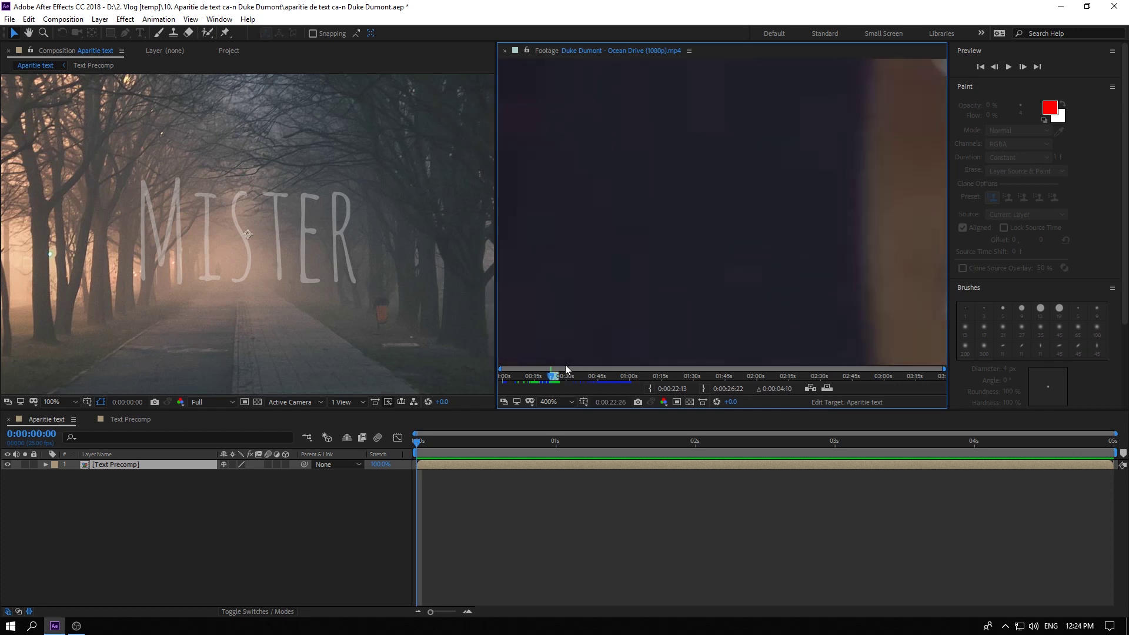
{"action": "key", "text": "Page_Down"}
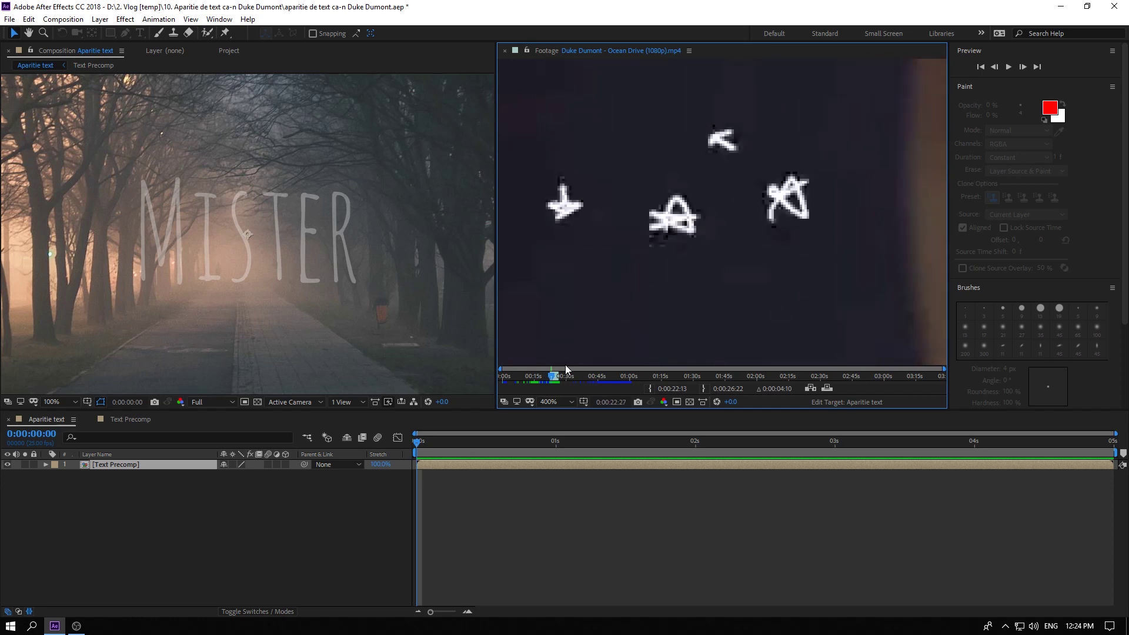
{"action": "key", "text": "Page_Up"}
{"action": "key", "text": "Page_Up"}
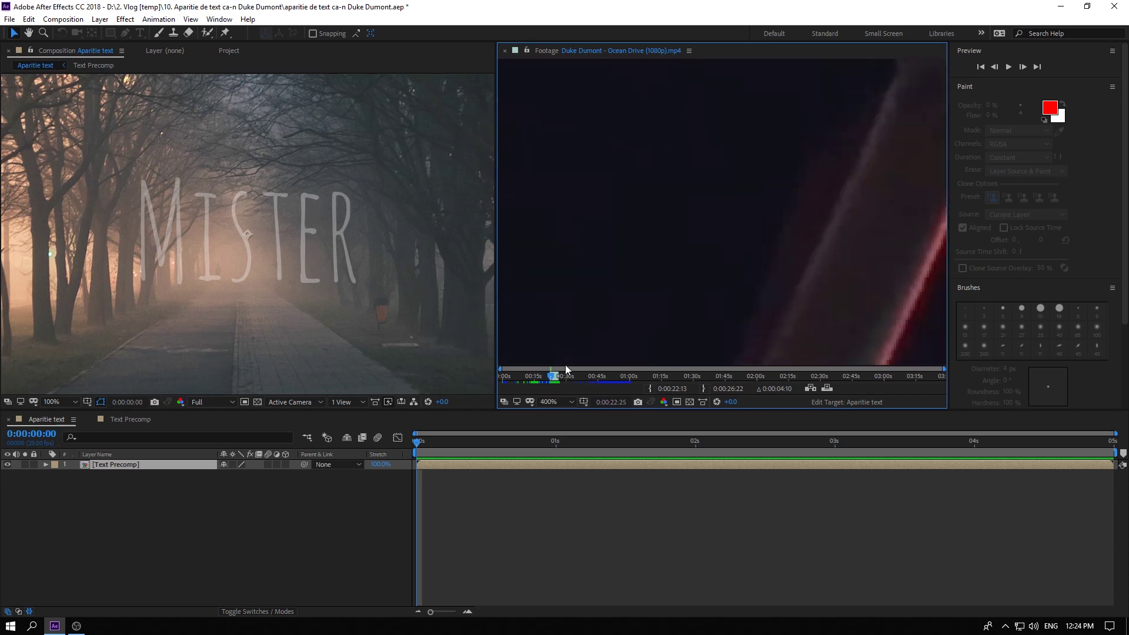
{"action": "key", "text": "Page_Down"}
{"action": "key", "text": "Page_Down"}
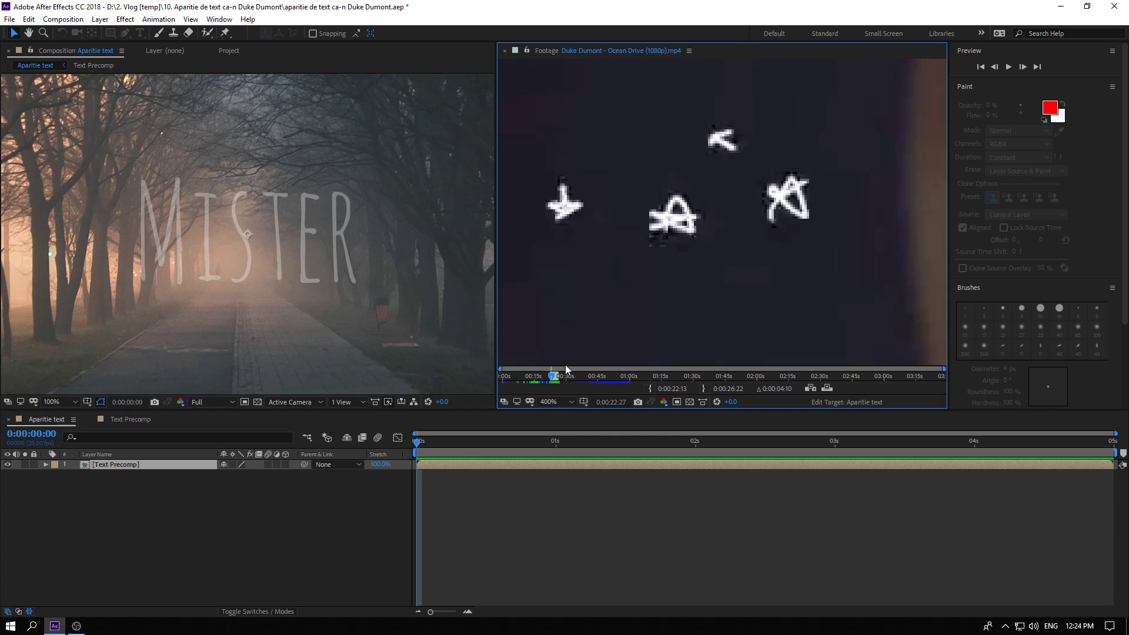
{"action": "key", "text": "Page_Down"}
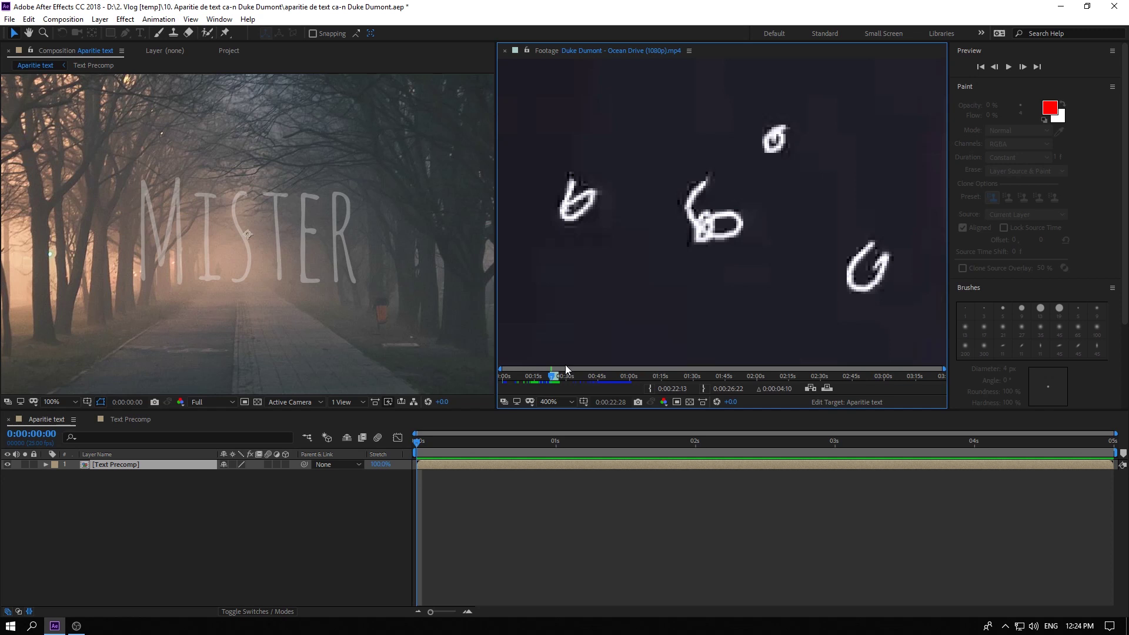
{"action": "key", "text": "Page_Down"}
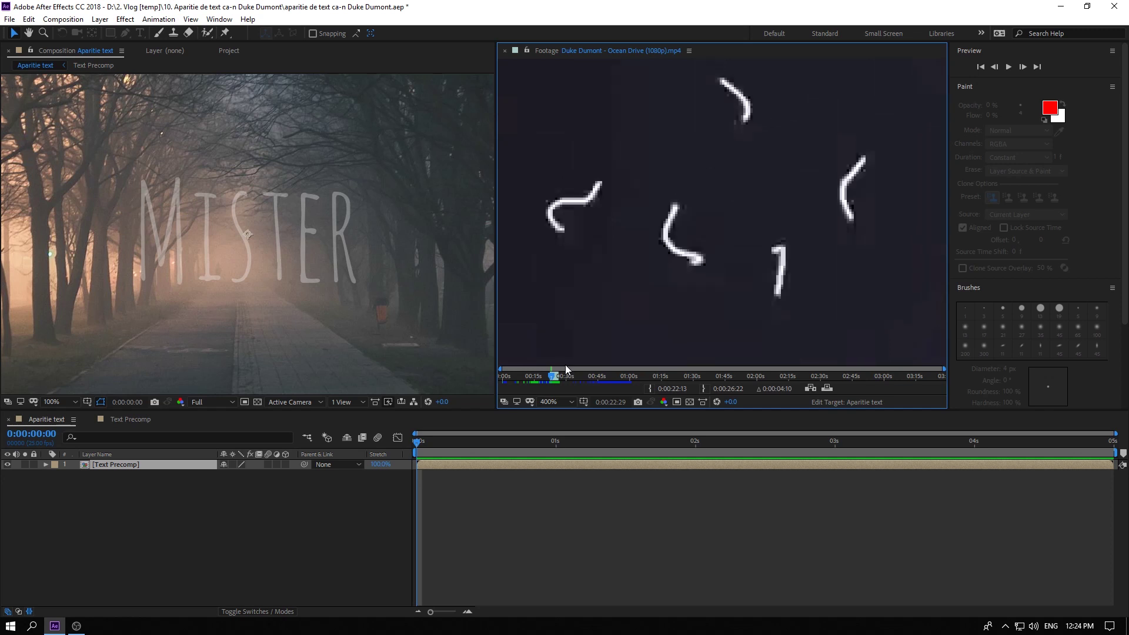
{"action": "key", "text": "Page_Down"}
{"action": "key", "text": "Page_Down"}
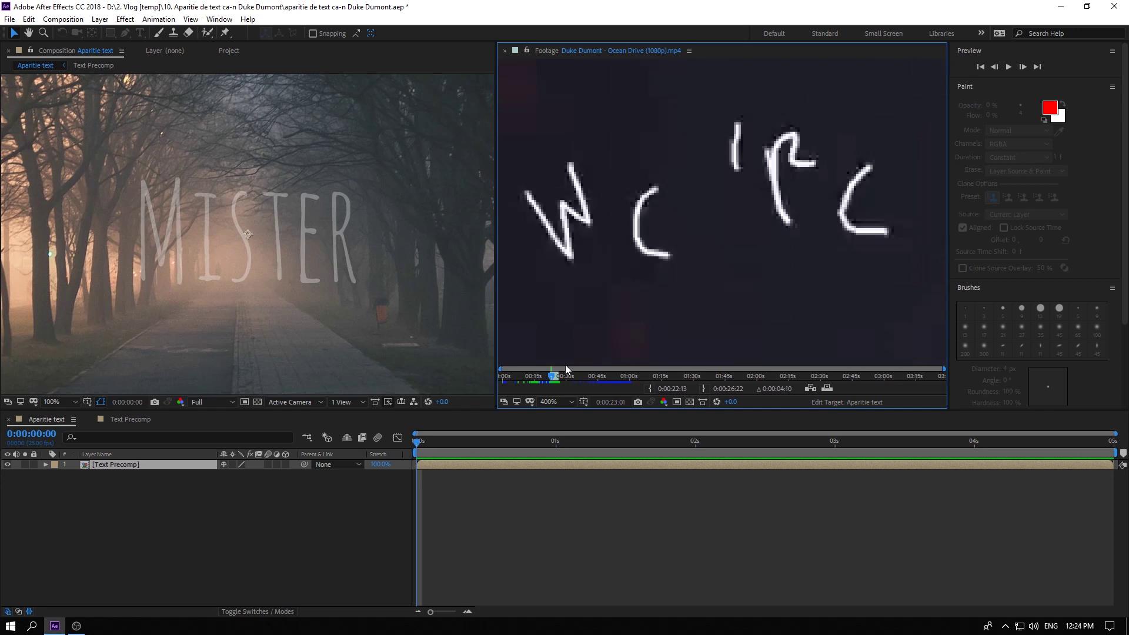
{"action": "key", "text": "Page_Down"}
{"action": "key", "text": "Page_Down"}
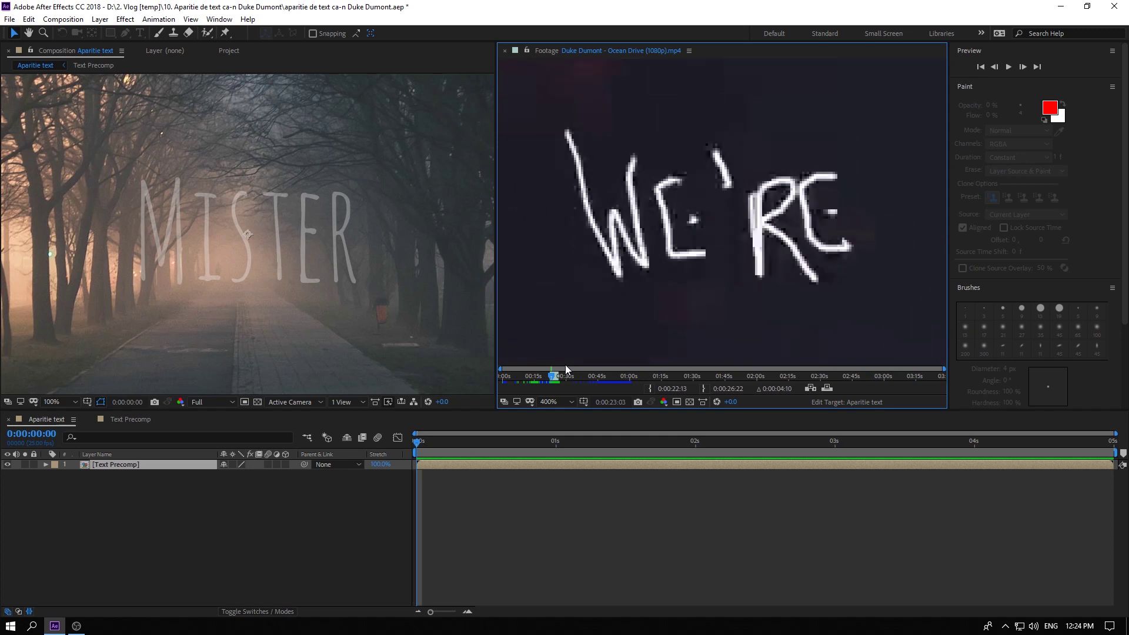
{"action": "key", "text": "Page_Down"}
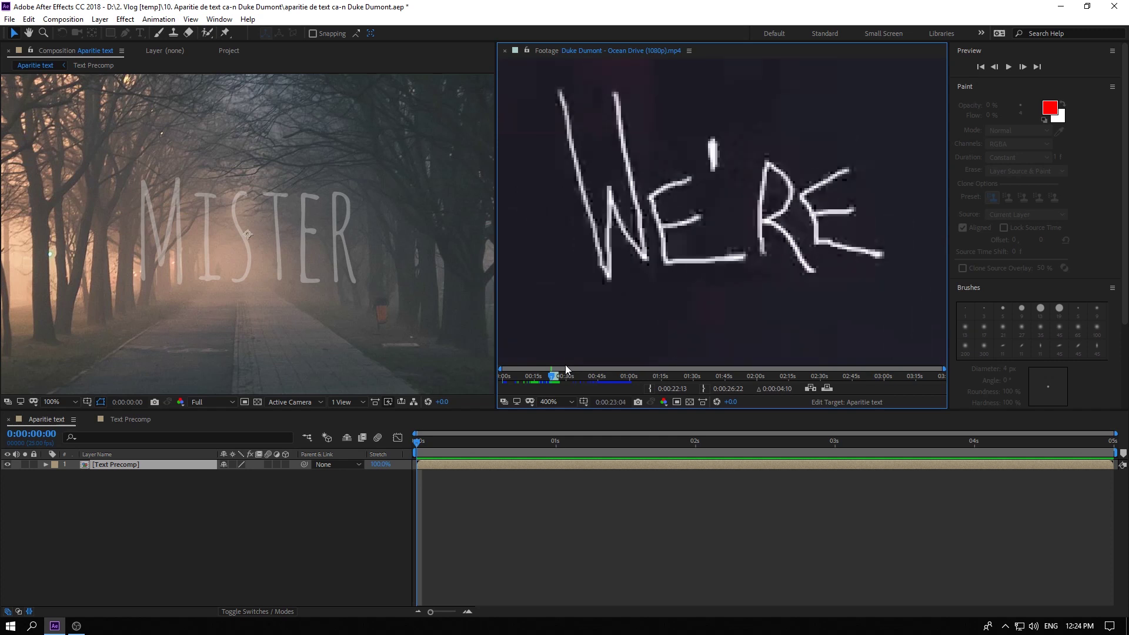
{"action": "key", "text": "Page_Up"}
{"action": "key", "text": "Page_Up"}
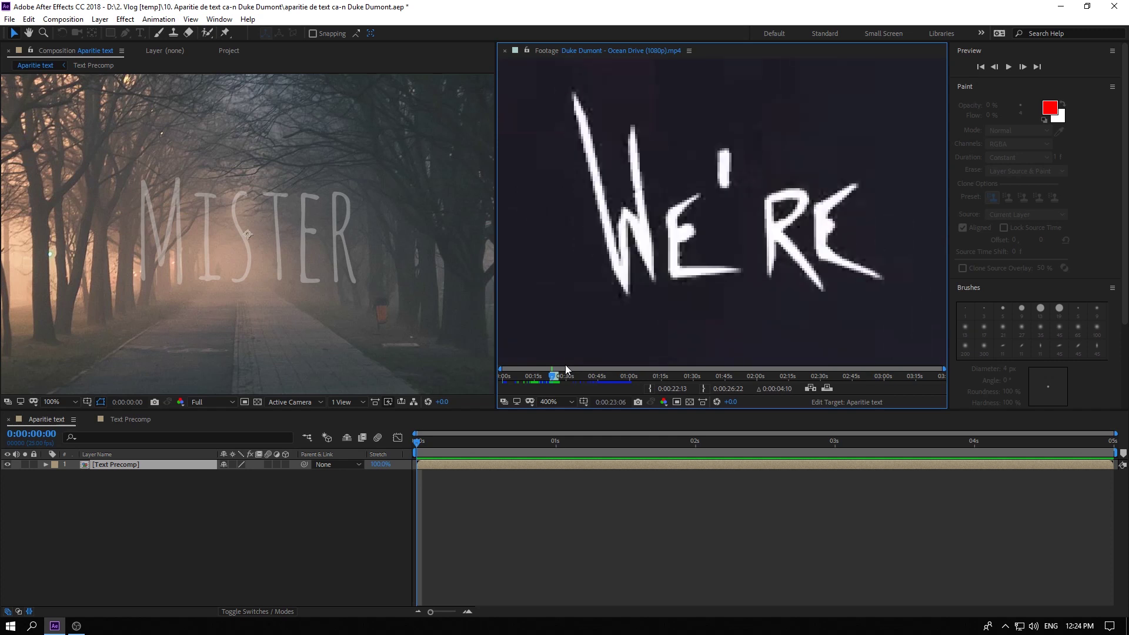
{"action": "key", "text": "Page_Down"}
{"action": "key", "text": "Page_Up"}
{"action": "key", "text": "Page_Up"}
{"action": "key", "text": "Page_Up"}
{"action": "key", "text": "Page_Up"}
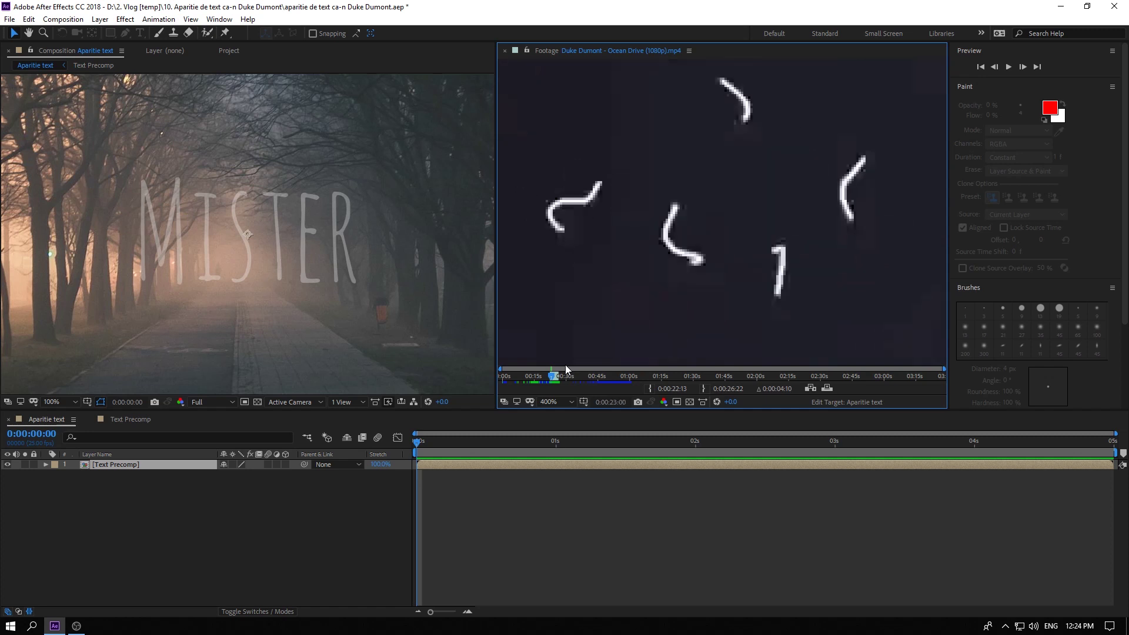
{"action": "key", "text": "Page_Up"}
{"action": "key", "text": "Page_Up"}
{"action": "key", "text": "Page_Up"}
{"action": "key", "text": "Page_Up"}
{"action": "key", "text": "Page_Up"}
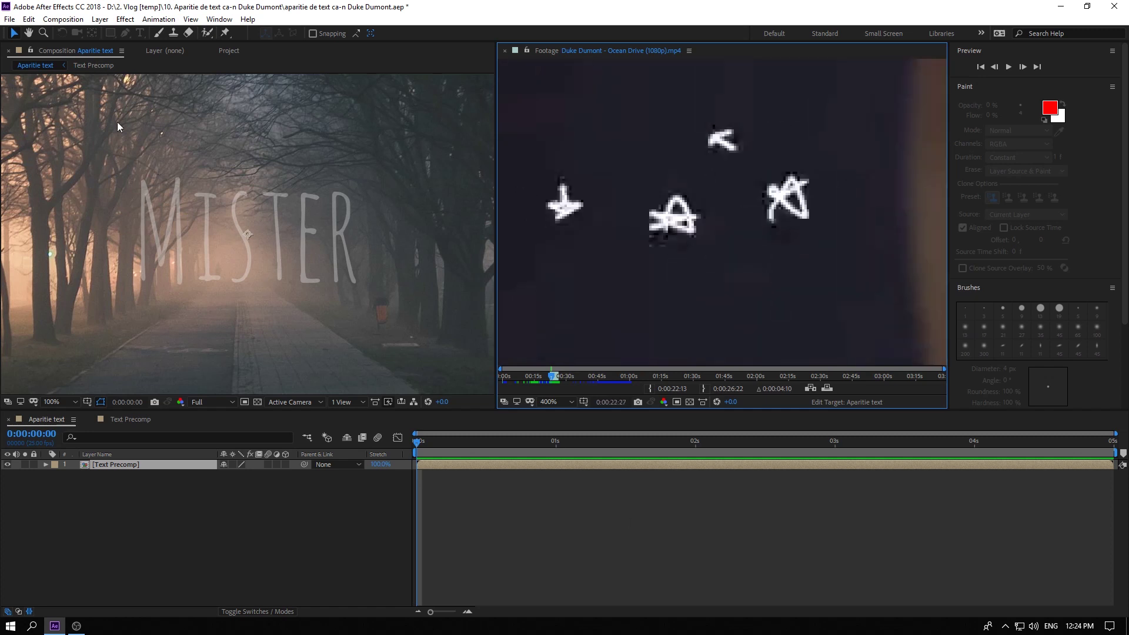
Select the Brush tool and zoom in on the MISTER lettering.
{"action": "left_click", "coordinate": [179, 126]}
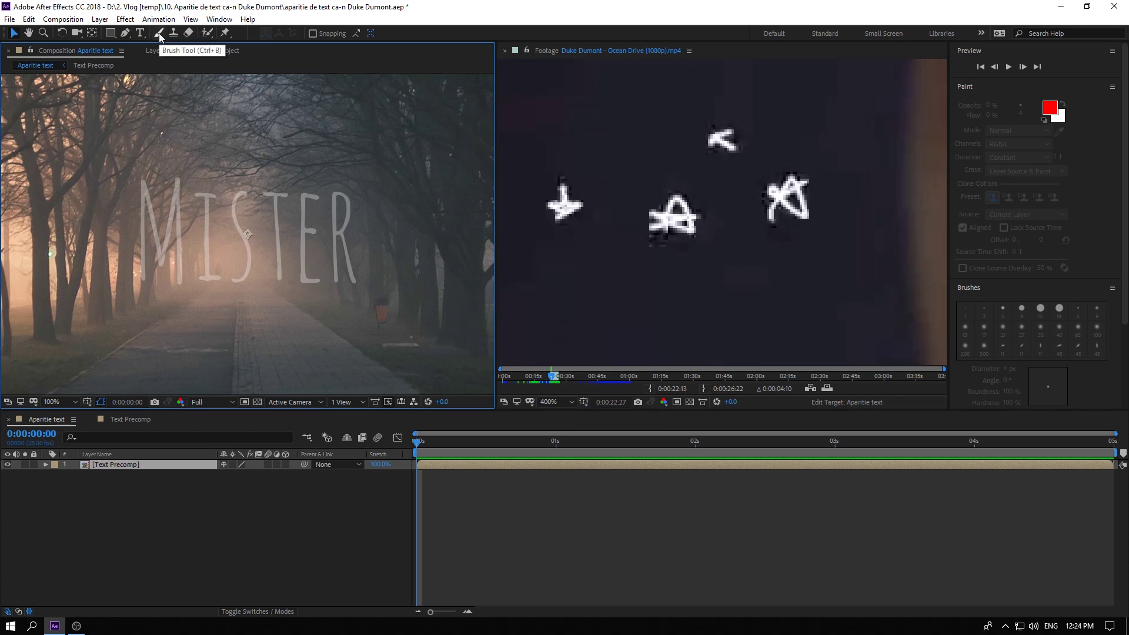
{"action": "left_click", "coordinate": [160, 36]}
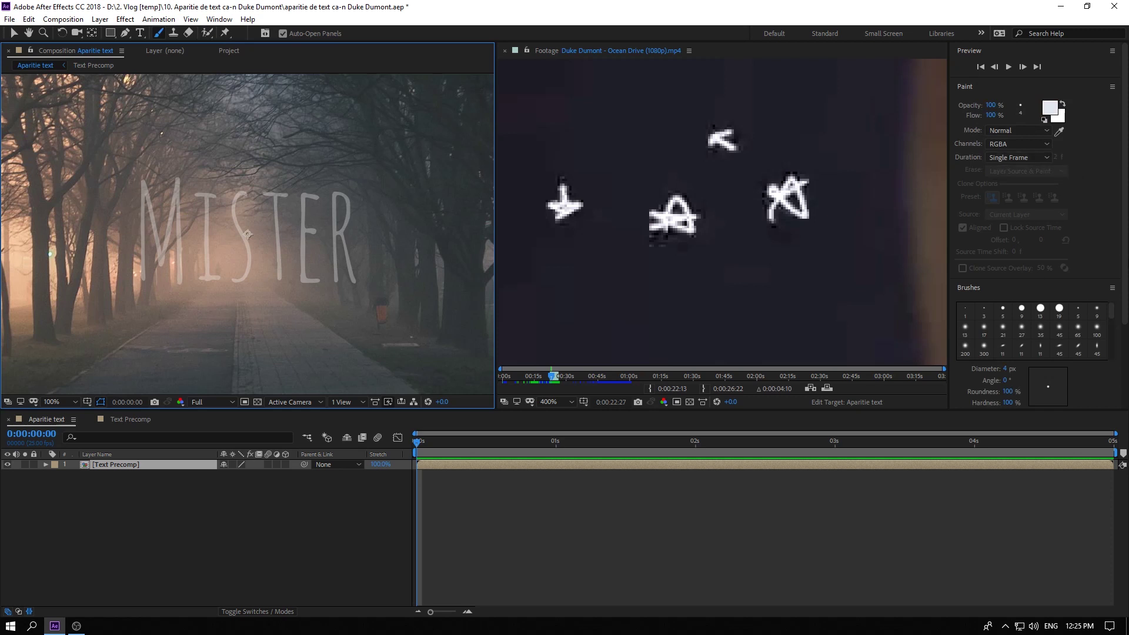
{"action": "scroll", "coordinate": [979, 305], "scroll_direction": "down", "scroll_amount": 4}
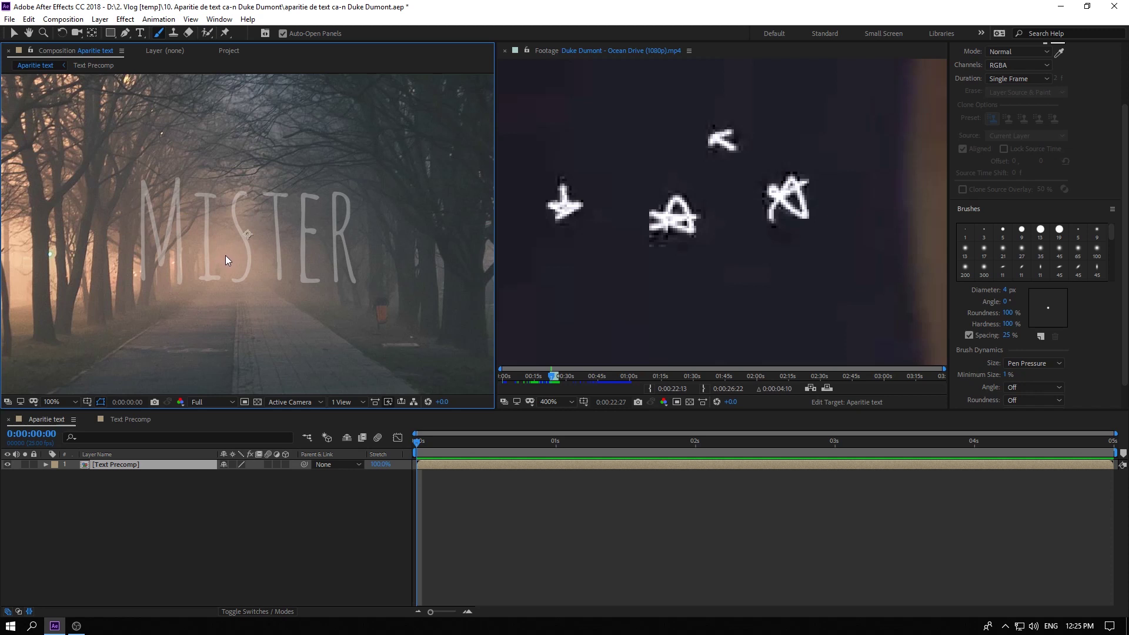
{"action": "scroll", "coordinate": [228, 270], "scroll_direction": "up", "scroll_amount": 2}
{"action": "mouse_move", "coordinate": [229, 271]}
{"action": "left_mouse_down"}
{"action": "mouse_move", "coordinate": [312, 272]}
{"action": "mouse_move", "coordinate": [291, 274]}
{"action": "left_mouse_up"}
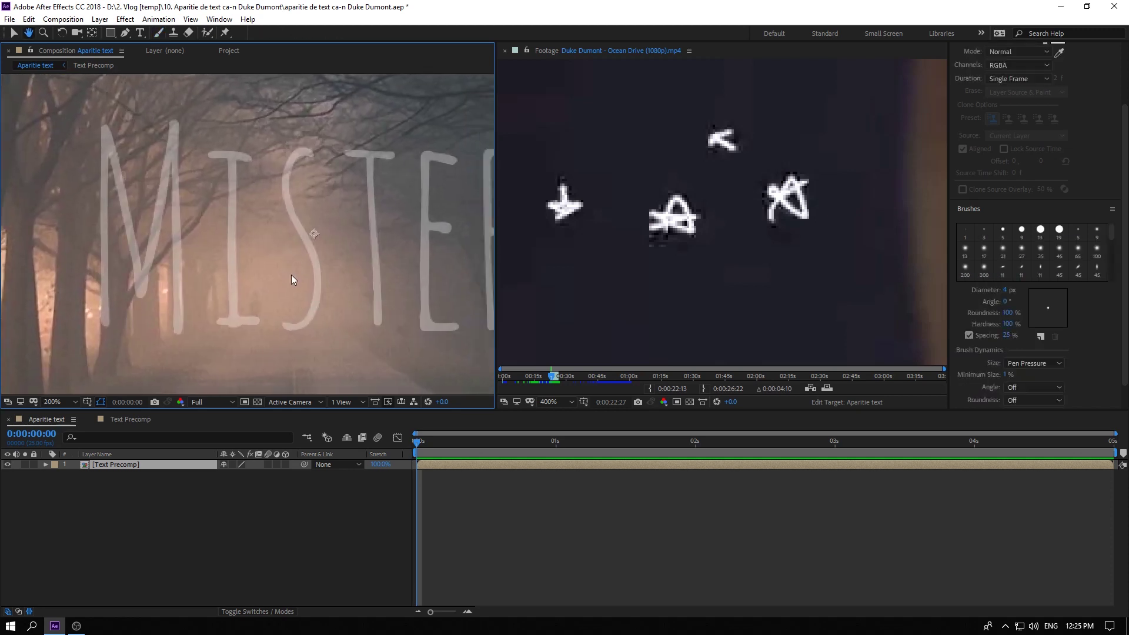
Set the brush diameter to 6 px.
{"action": "left_click", "coordinate": [1005, 290]}
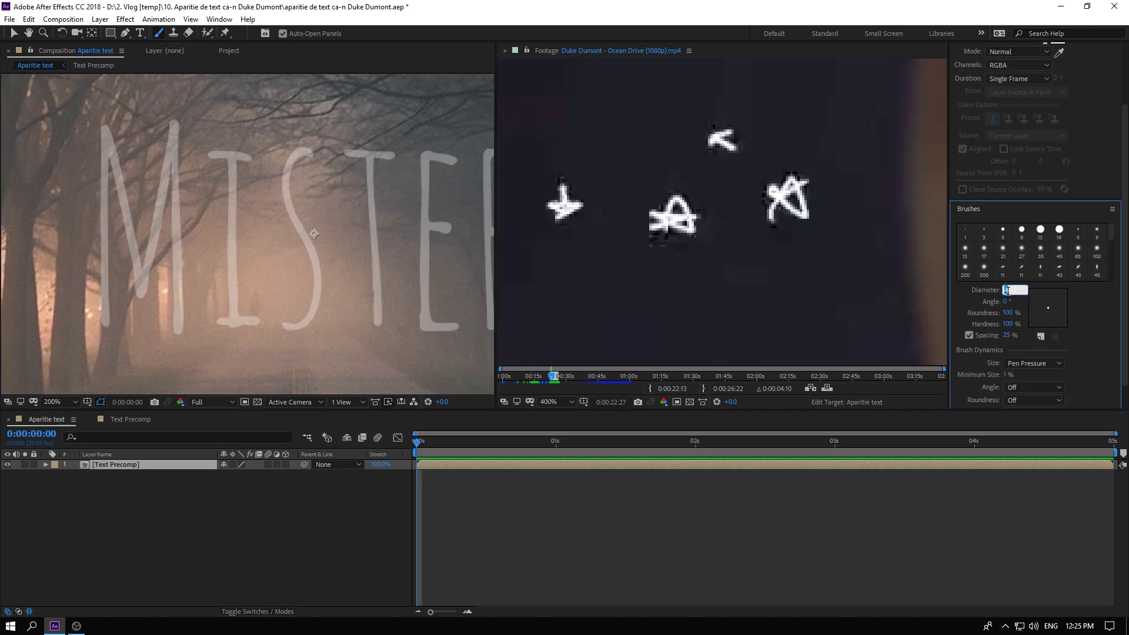
{"action": "type", "text": "6"}
{"action": "key", "text": "Return"}
Open the Text Precomp layer and paint trial white strokes across MISTER.
{"action": "double_click", "coordinate": [121, 465]}
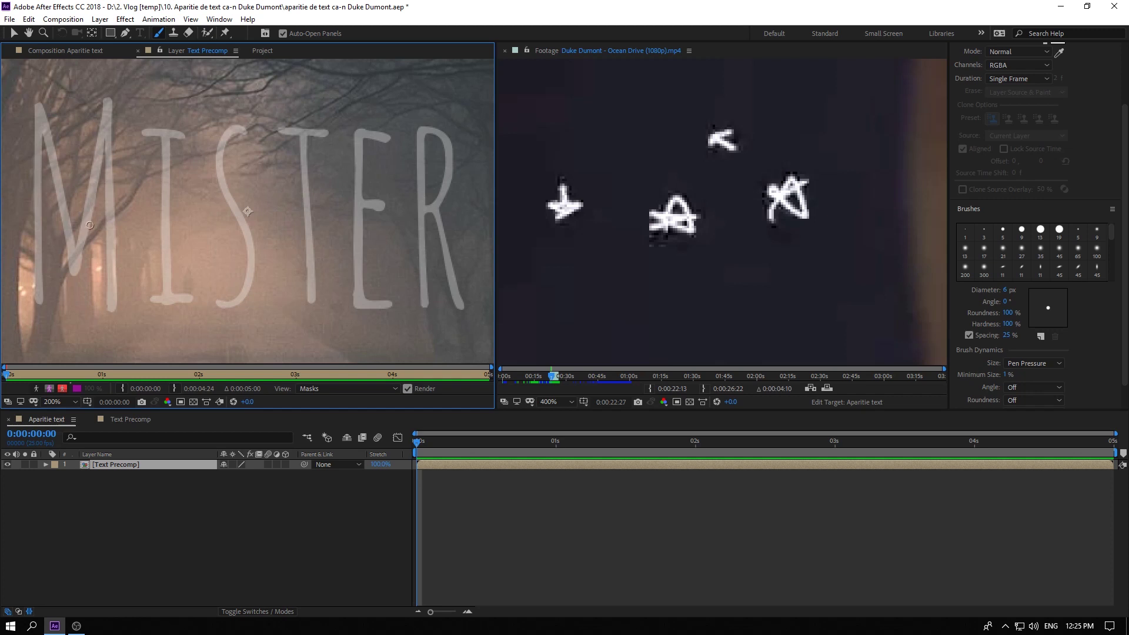
{"action": "left_click_drag", "start_coordinate": [107, 169], "coordinate": [372, 243]}
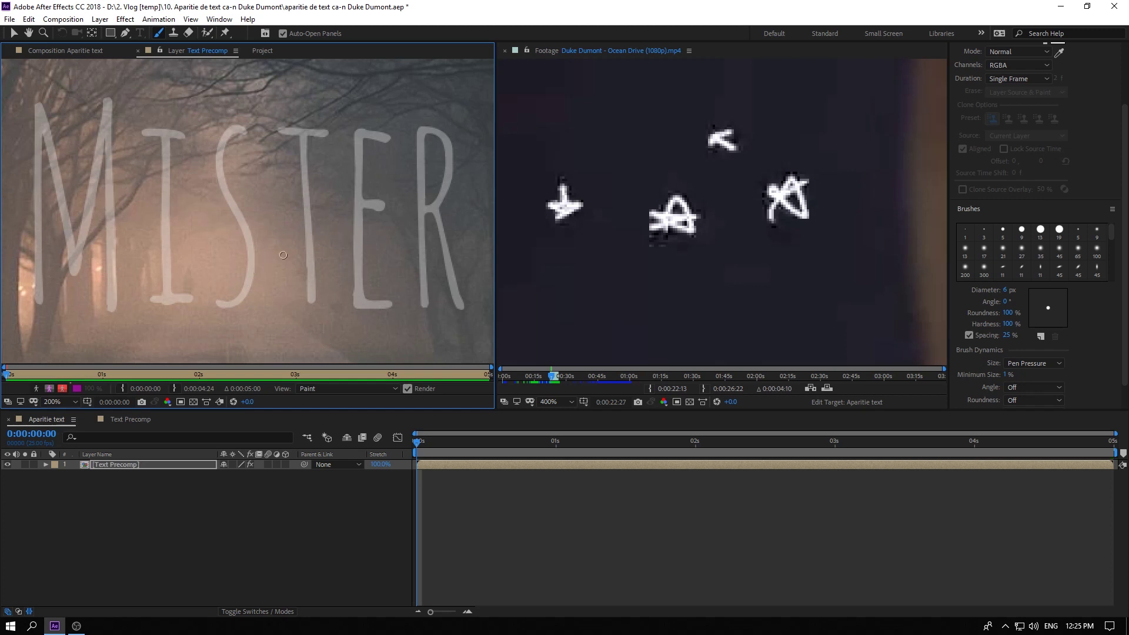
{"action": "left_click", "coordinate": [1006, 291]}
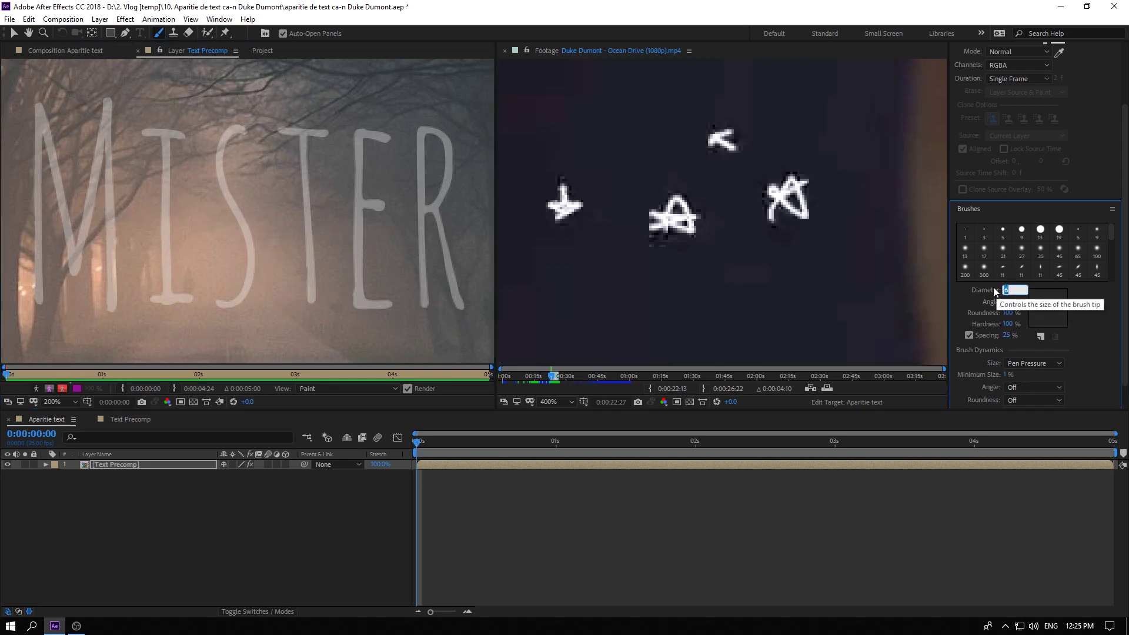
{"action": "type", "text": "4"}
{"action": "left_click_drag", "start_coordinate": [122, 194], "coordinate": [226, 197]}
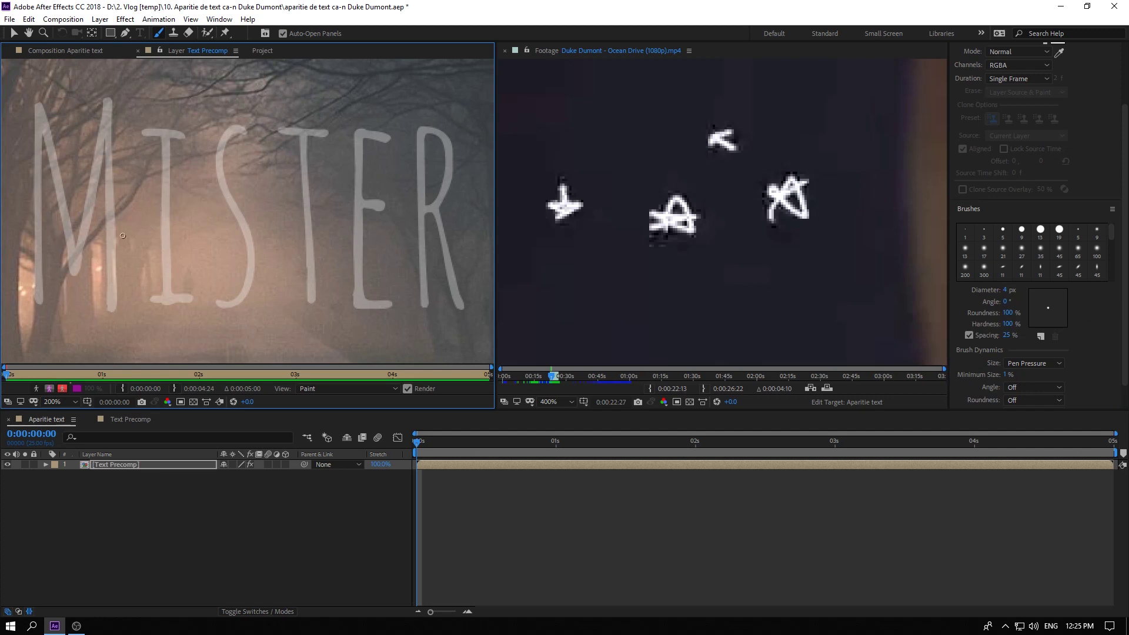
Paint white star-shaped strokes over the M, I, S, T, E and R.
{"action": "mouse_move", "coordinate": [66, 238]}
{"action": "left_mouse_down"}
{"action": "mouse_move", "coordinate": [79, 231]}
{"action": "mouse_move", "coordinate": [61, 241]}
{"action": "left_mouse_up"}
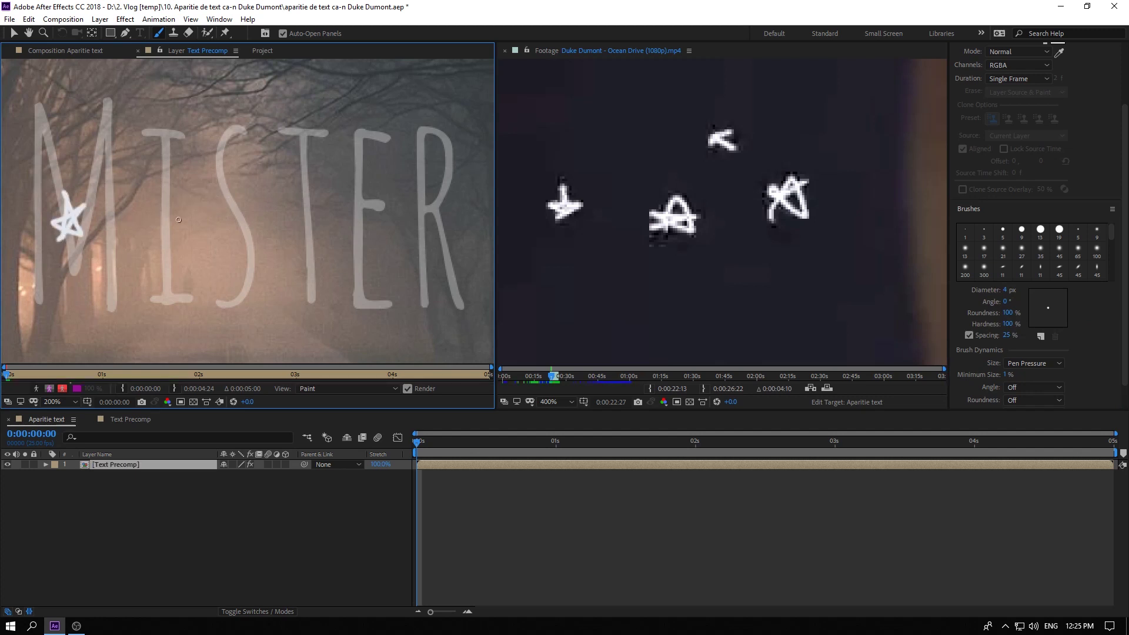
{"action": "mouse_move", "coordinate": [168, 225]}
{"action": "left_mouse_down"}
{"action": "mouse_move", "coordinate": [156, 179]}
{"action": "mouse_move", "coordinate": [172, 222]}
{"action": "left_mouse_up"}
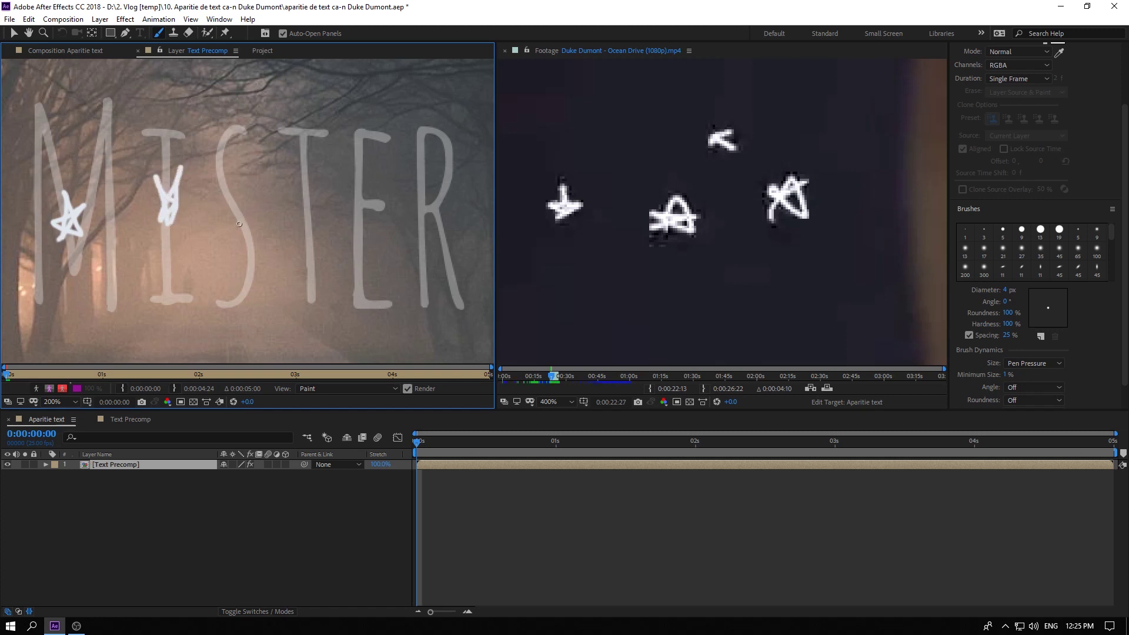
{"action": "mouse_move", "coordinate": [225, 274]}
{"action": "left_mouse_down"}
{"action": "mouse_move", "coordinate": [224, 220]}
{"action": "mouse_move", "coordinate": [220, 276]}
{"action": "left_mouse_up"}
{"action": "mouse_move", "coordinate": [305, 245]}
{"action": "left_mouse_down"}
{"action": "mouse_move", "coordinate": [311, 225]}
{"action": "mouse_move", "coordinate": [304, 242]}
{"action": "left_mouse_up"}
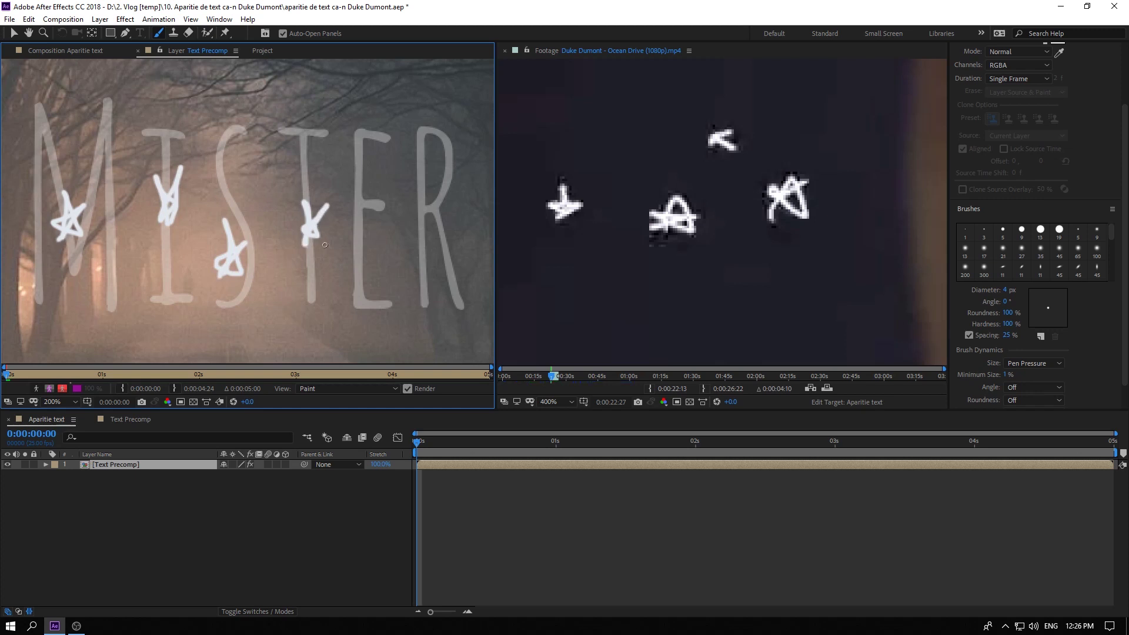
{"action": "mouse_move", "coordinate": [370, 280]}
{"action": "left_mouse_down"}
{"action": "mouse_move", "coordinate": [356, 271]}
{"action": "mouse_move", "coordinate": [363, 302]}
{"action": "left_mouse_up"}
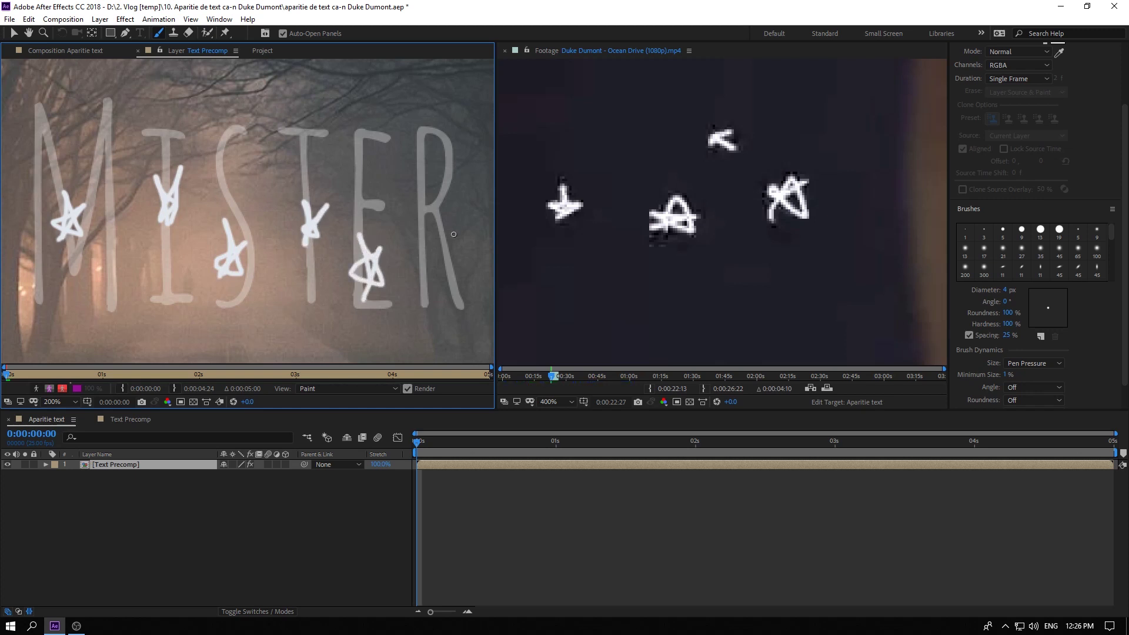
{"action": "left_click_drag", "start_coordinate": [416, 146], "coordinate": [424, 207]}
{"action": "left_click_drag", "start_coordinate": [445, 164], "coordinate": [421, 219]}
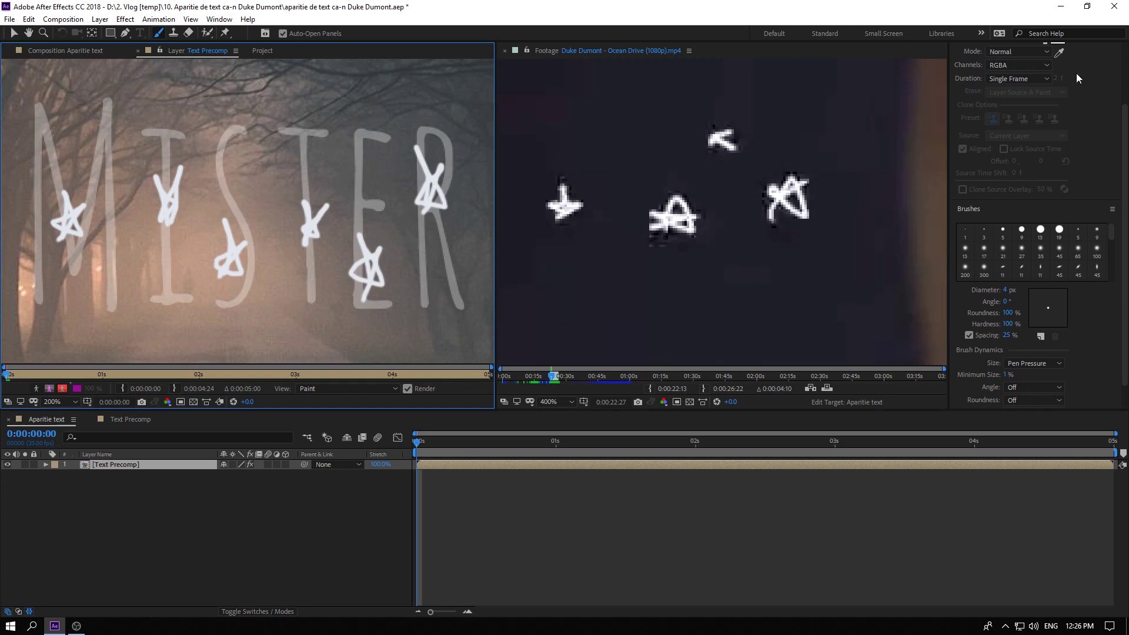
Advance the layer and reference one frame, then paint white loops over each MISTER letter.
{"action": "key", "text": "Page_Down"}
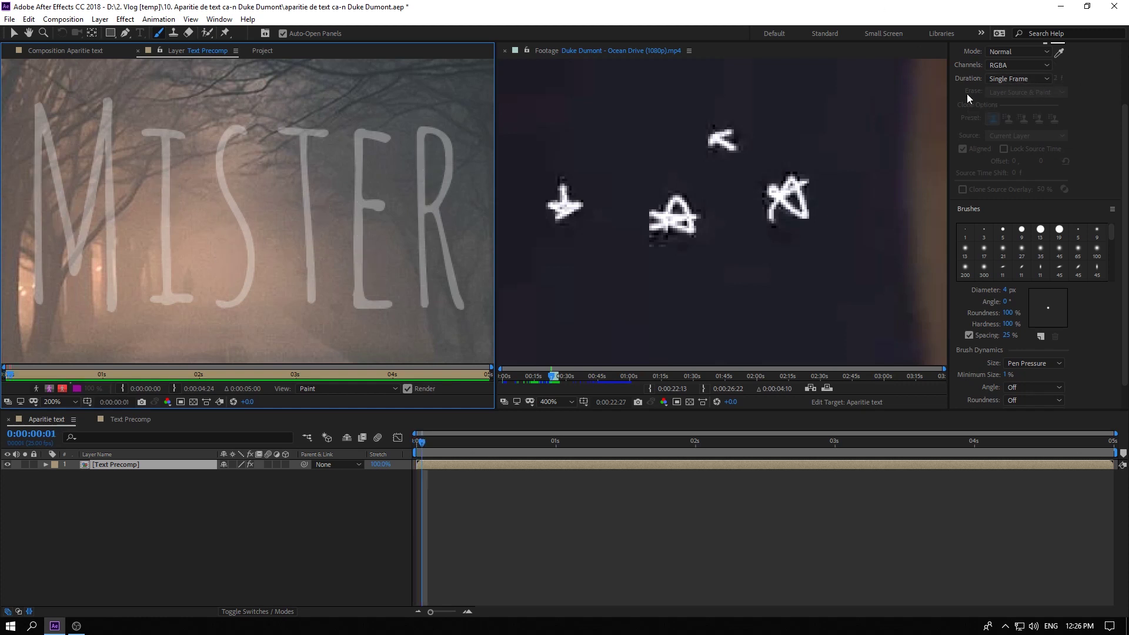
{"action": "left_click", "coordinate": [576, 125]}
{"action": "key", "text": "Page_Down"}
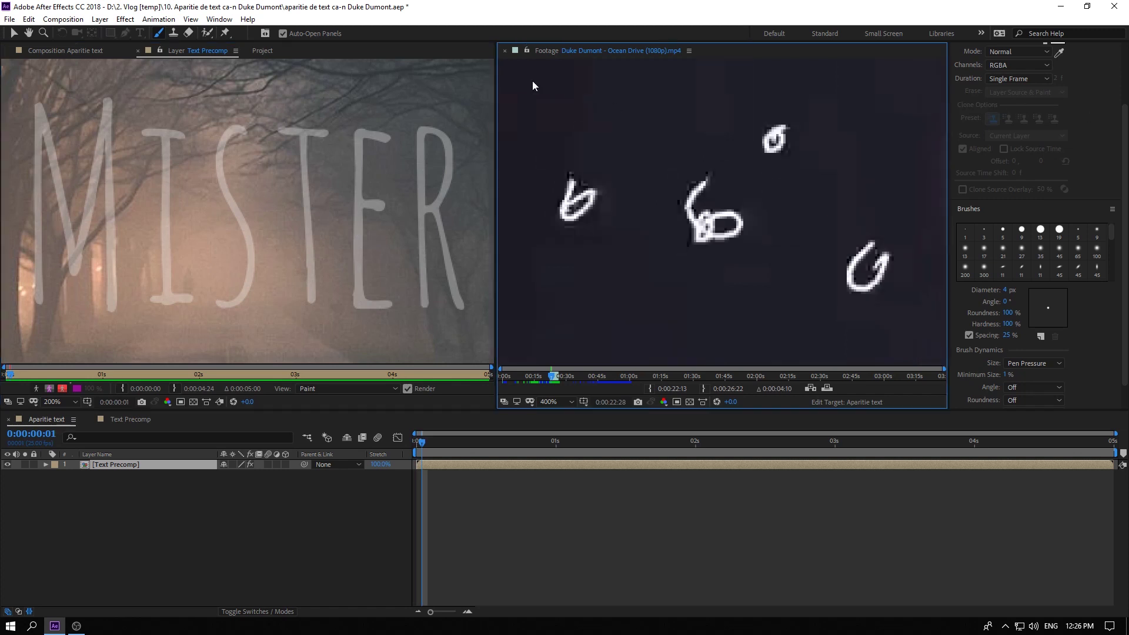
{"action": "left_click_drag", "start_coordinate": [80, 187], "coordinate": [82, 200]}
{"action": "left_click_drag", "start_coordinate": [169, 202], "coordinate": [148, 257]}
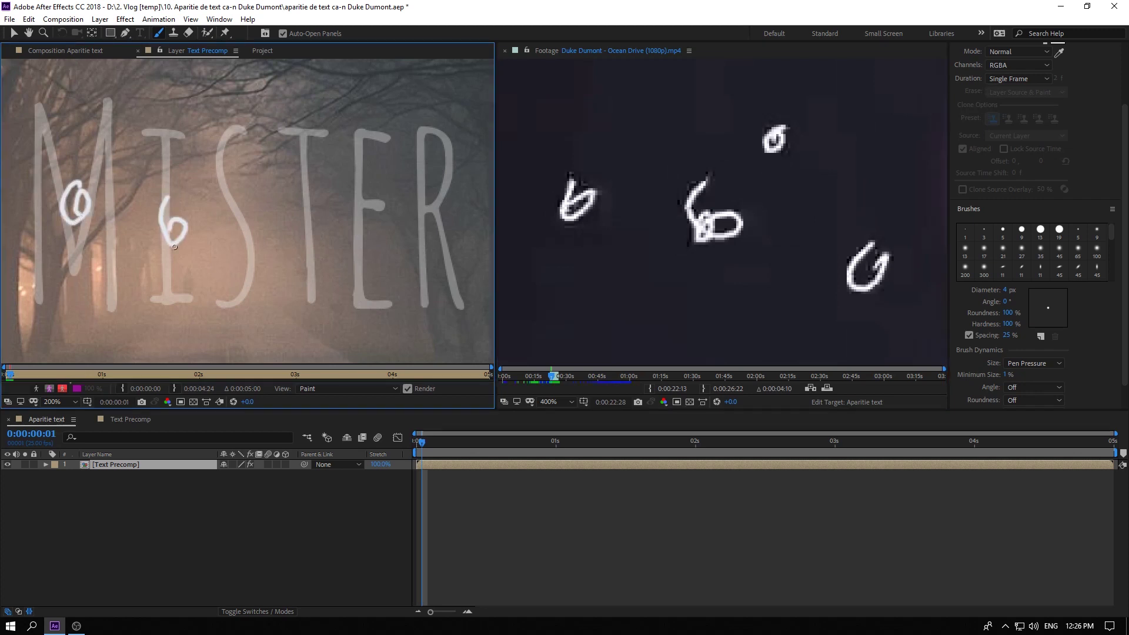
{"action": "left_click_drag", "start_coordinate": [235, 188], "coordinate": [242, 225]}
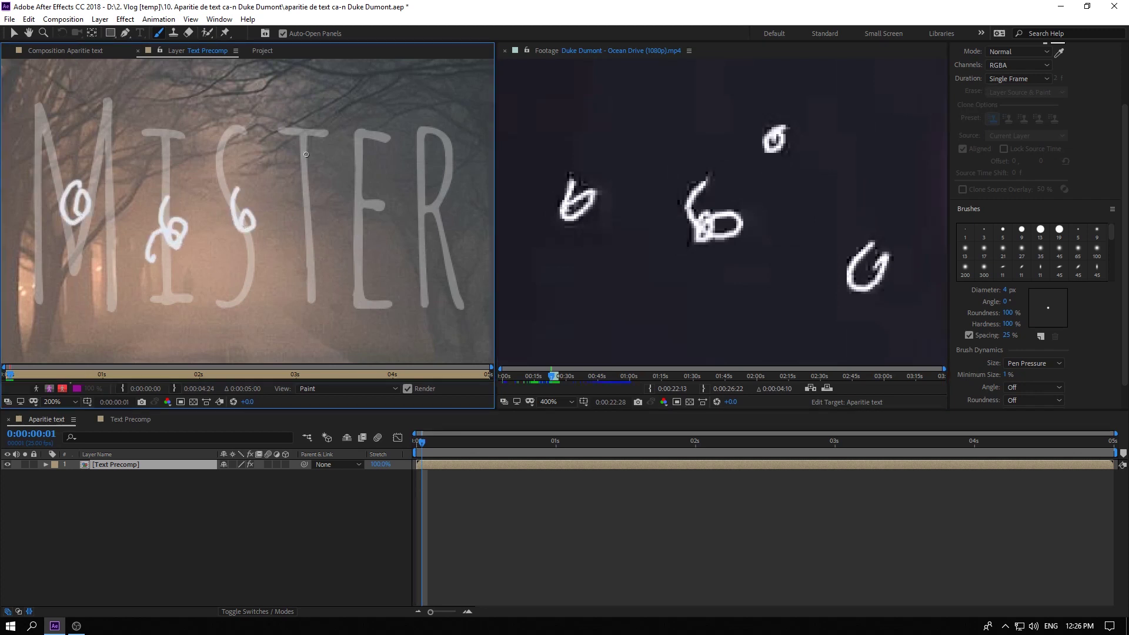
{"action": "mouse_move", "coordinate": [309, 147]}
{"action": "left_mouse_down"}
{"action": "mouse_move", "coordinate": [297, 164]}
{"action": "mouse_move", "coordinate": [383, 209]}
{"action": "mouse_move", "coordinate": [372, 184]}
{"action": "left_mouse_up"}
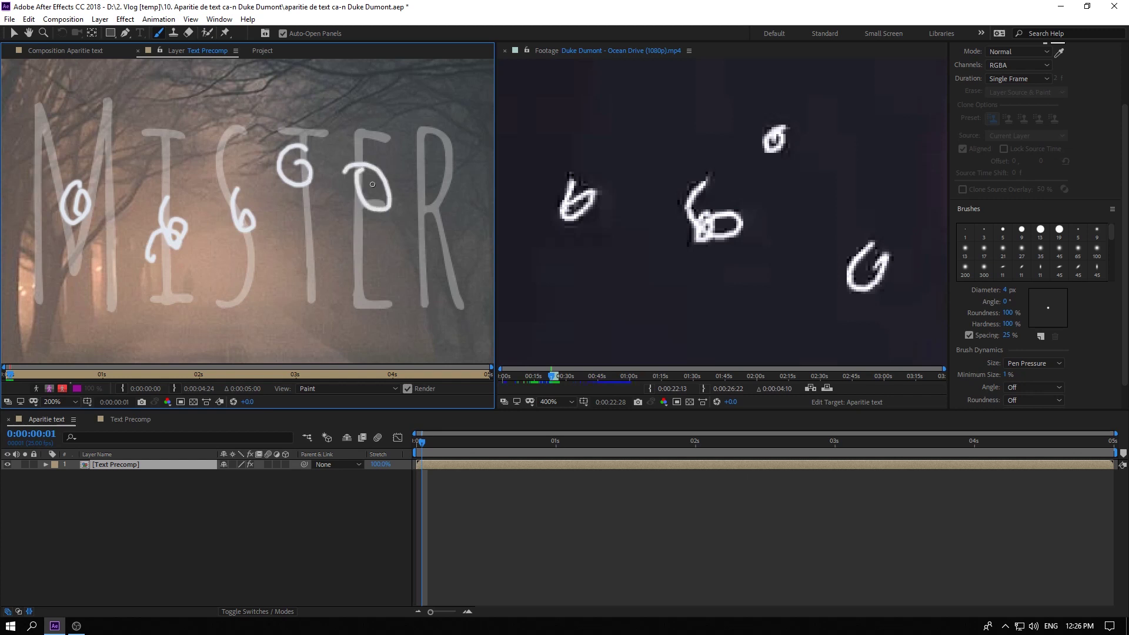
{"action": "left_click_drag", "start_coordinate": [447, 174], "coordinate": [425, 203]}
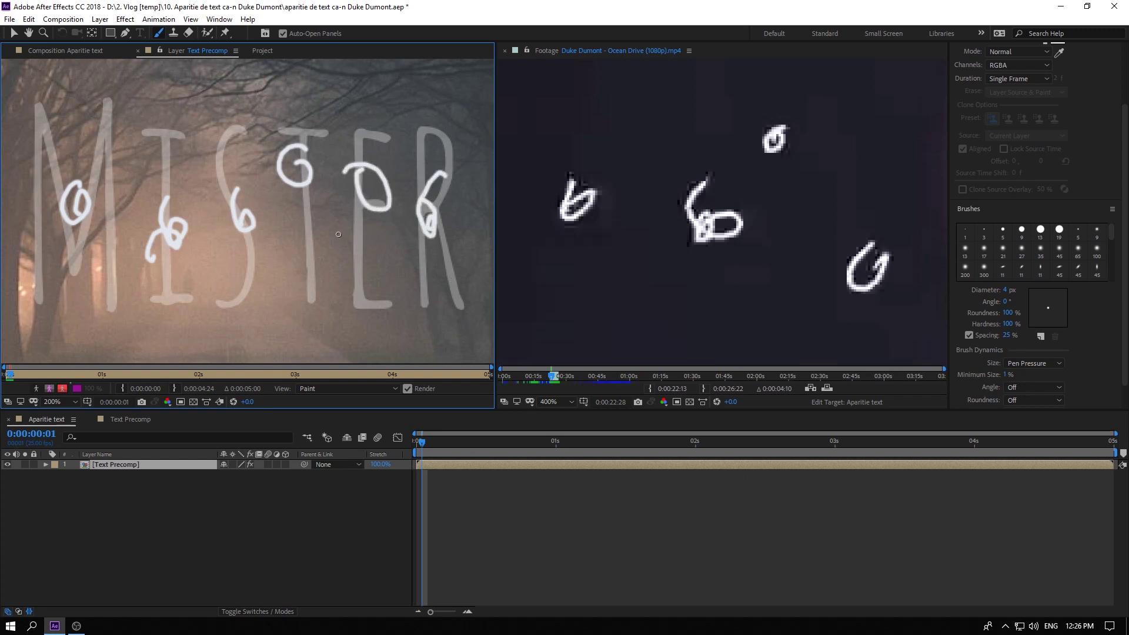
On the next frame, paint downward white strokes over M, I, S, T, E and R, looping the R's bowl.
{"action": "key", "text": "Page_Down"}
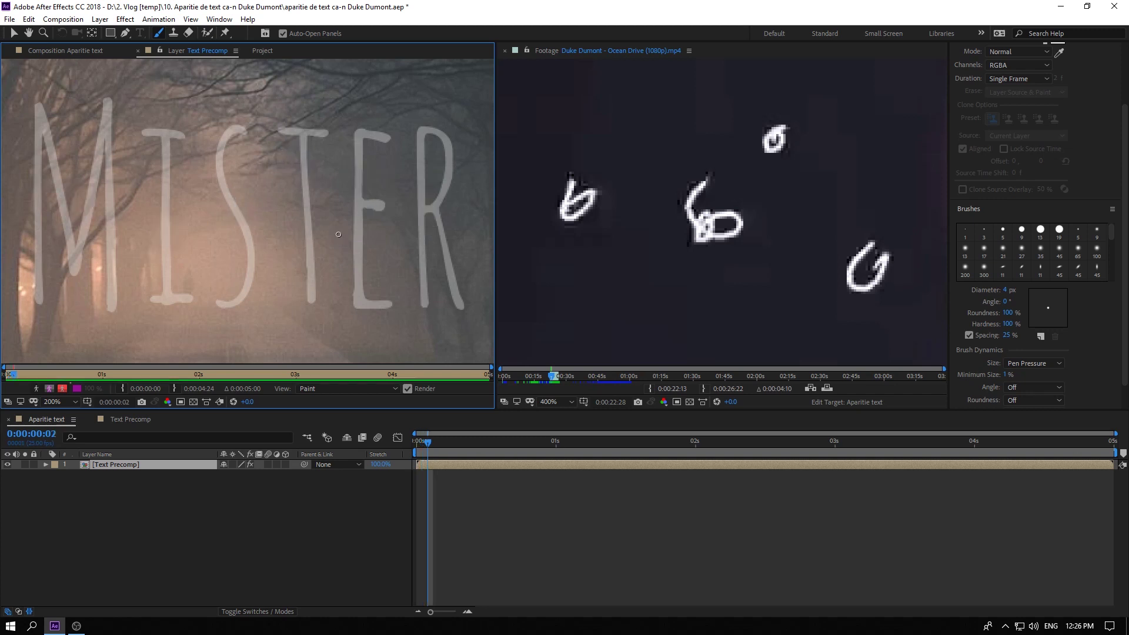
{"action": "left_click", "coordinate": [672, 129]}
{"action": "key", "text": "Page_Down"}
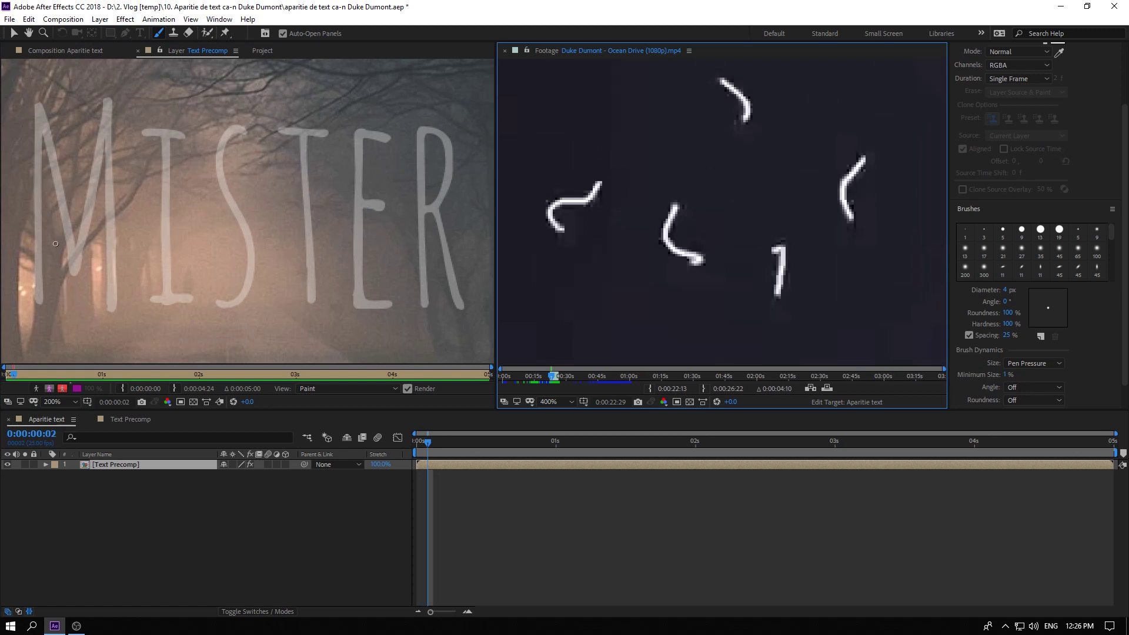
{"action": "mouse_move", "coordinate": [53, 243]}
{"action": "left_mouse_down"}
{"action": "mouse_move", "coordinate": [55, 187]}
{"action": "mouse_move", "coordinate": [110, 105]}
{"action": "left_mouse_up"}
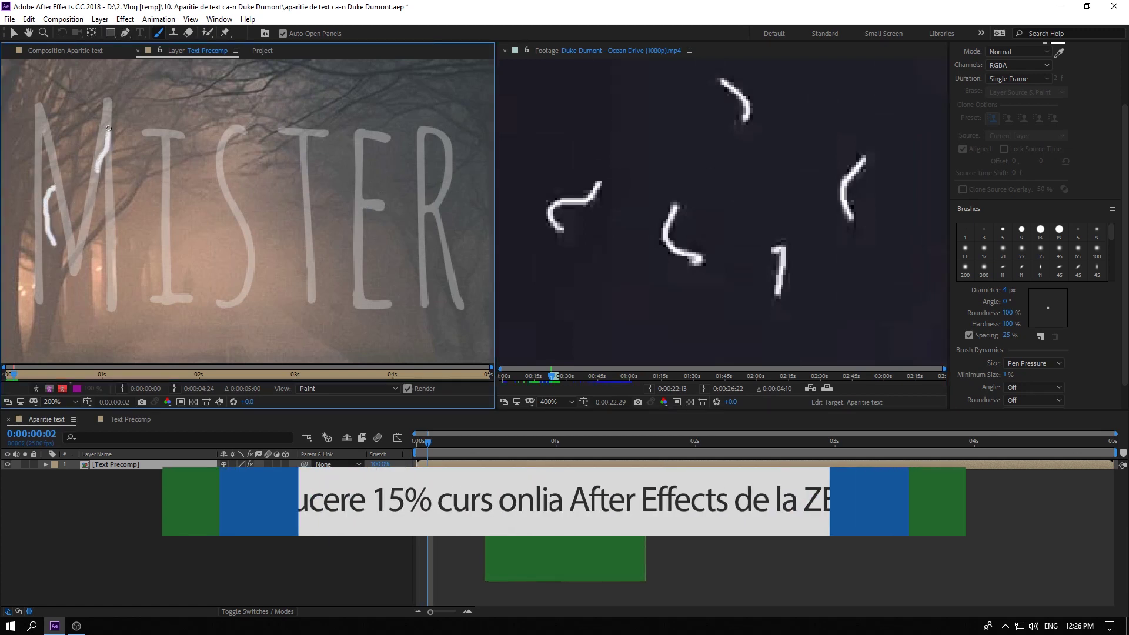
{"action": "left_click_drag", "start_coordinate": [111, 247], "coordinate": [117, 278]}
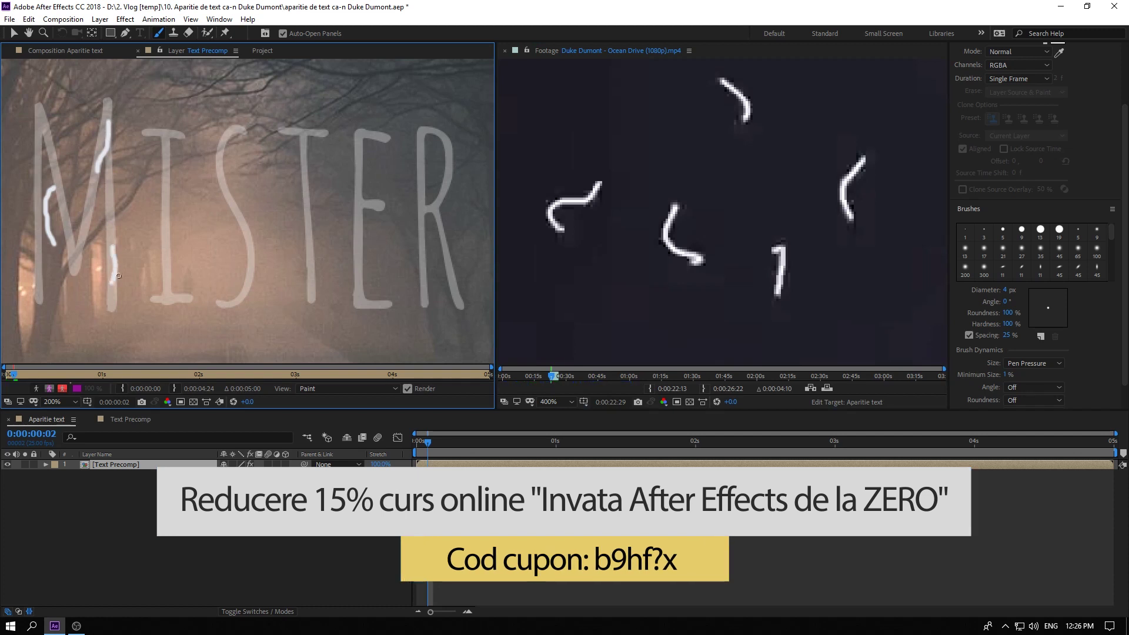
{"action": "left_click_drag", "start_coordinate": [164, 191], "coordinate": [167, 259]}
{"action": "left_click_drag", "start_coordinate": [238, 185], "coordinate": [250, 233]}
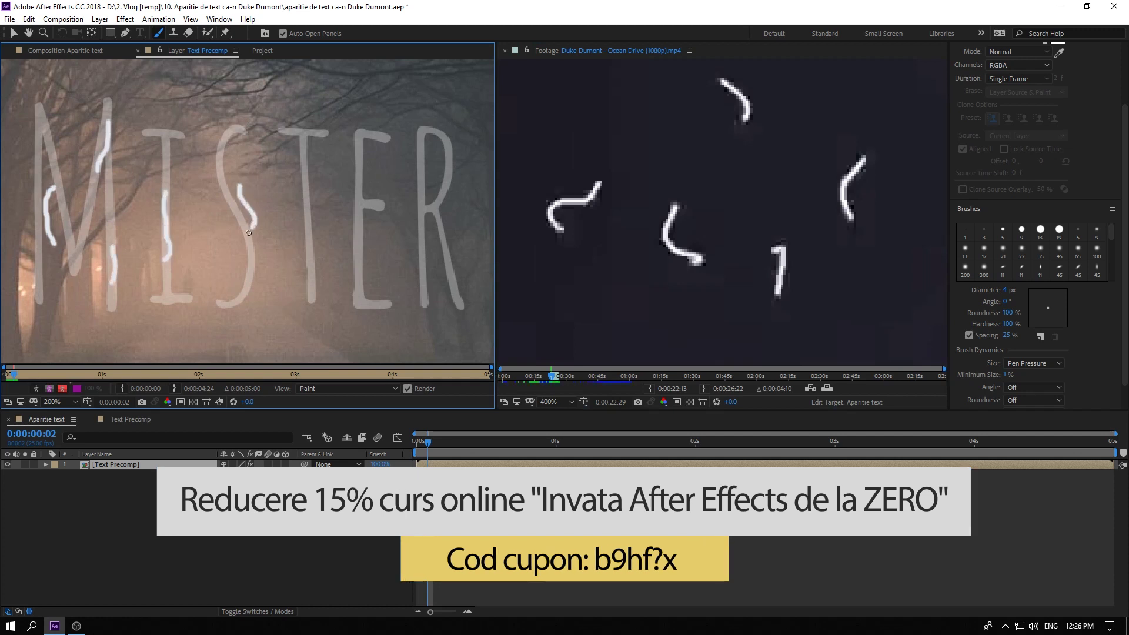
{"action": "left_click_drag", "start_coordinate": [308, 171], "coordinate": [303, 248]}
{"action": "left_click_drag", "start_coordinate": [359, 202], "coordinate": [373, 270]}
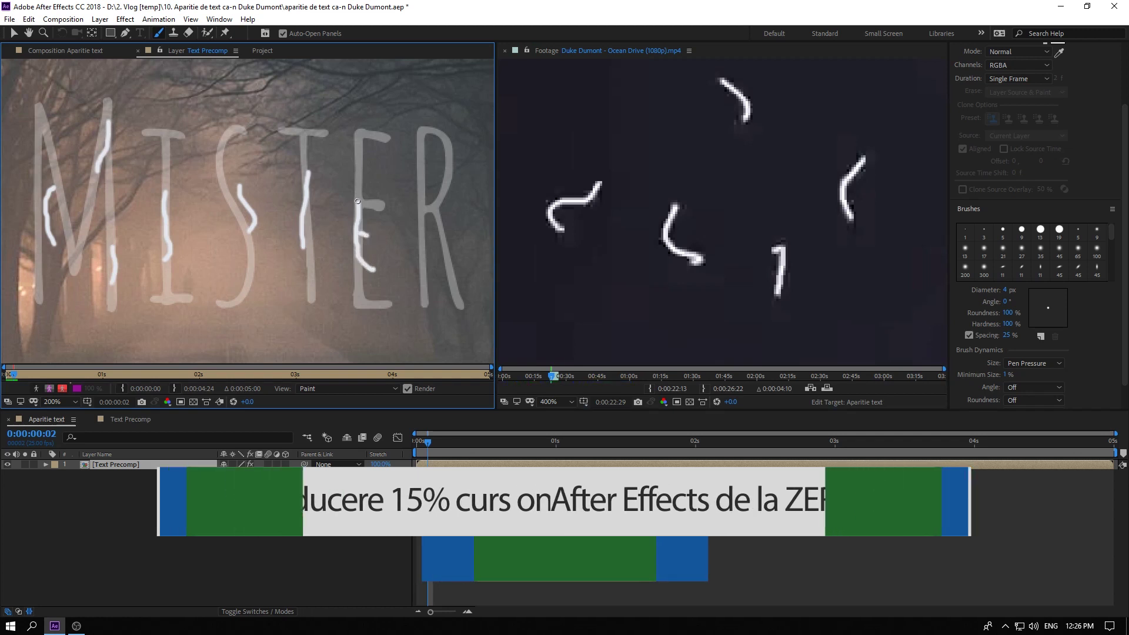
{"action": "left_click_drag", "start_coordinate": [346, 163], "coordinate": [360, 200]}
{"action": "left_click_drag", "start_coordinate": [415, 174], "coordinate": [424, 229]}
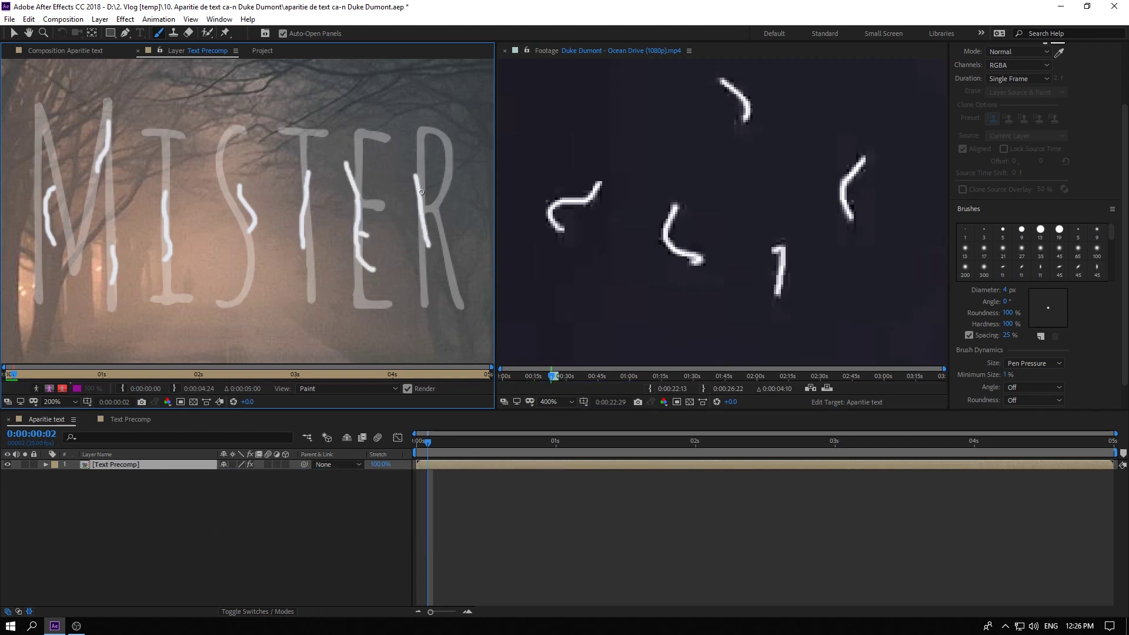
{"action": "left_click_drag", "start_coordinate": [417, 177], "coordinate": [425, 196]}
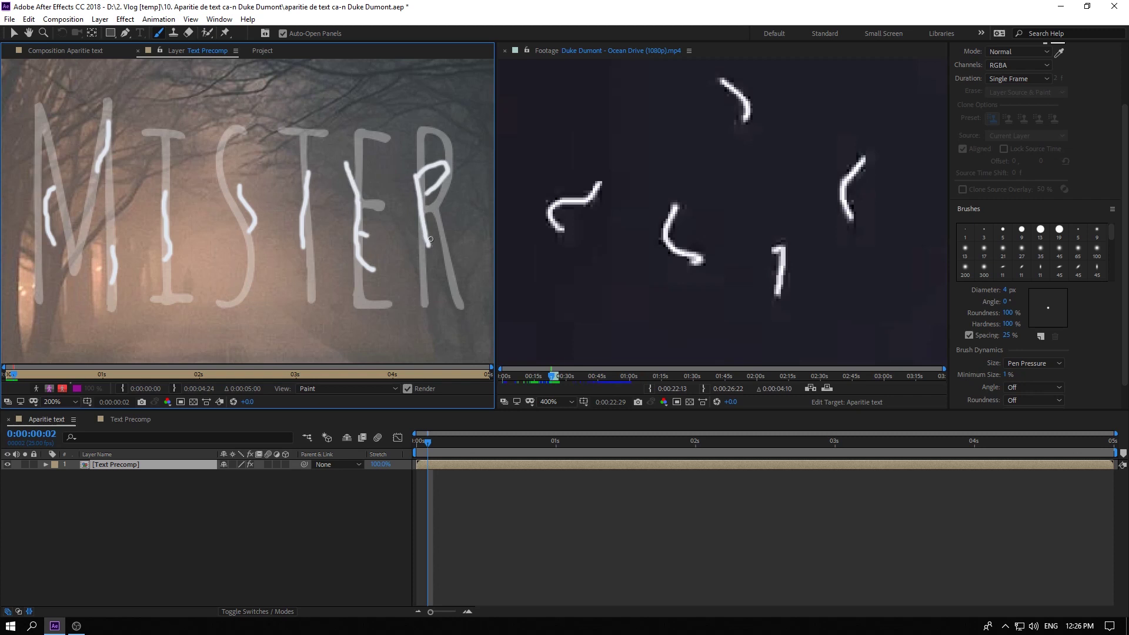
Advance the layer and reference one frame, then trace the M and I in white.
{"action": "key", "text": "Page_Down"}
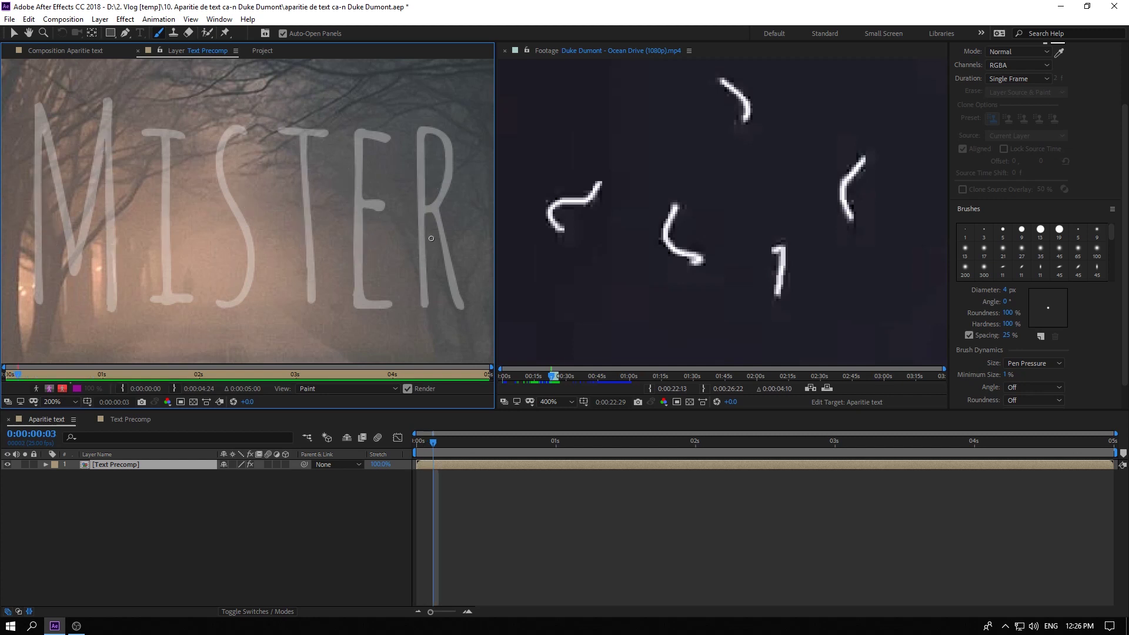
{"action": "left_click", "coordinate": [619, 191]}
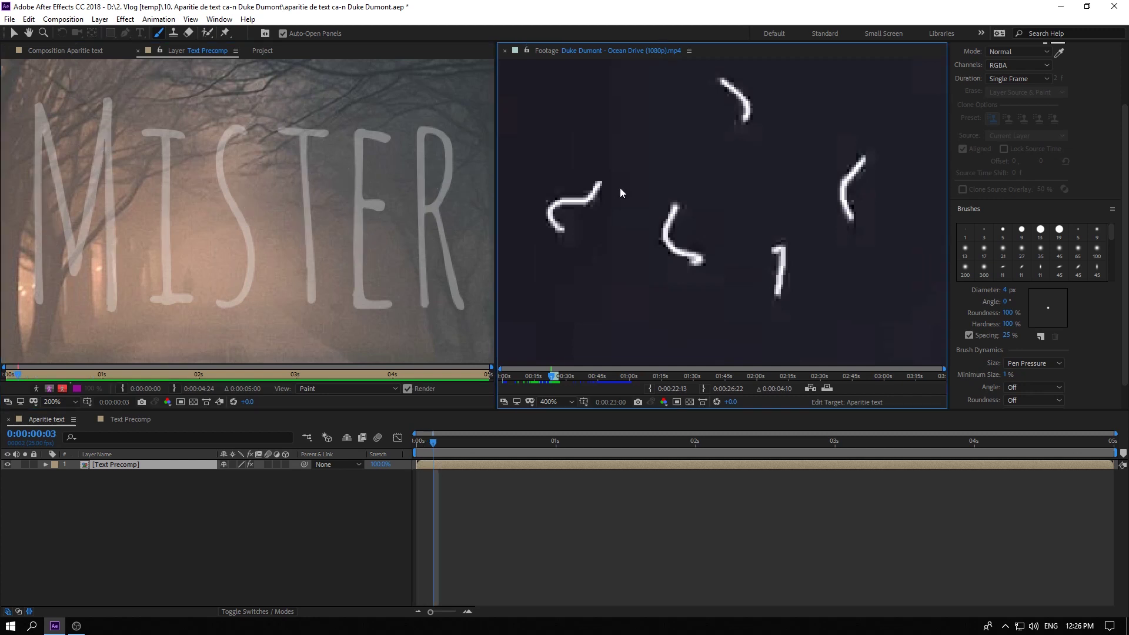
{"action": "key", "text": "Page_Down"}
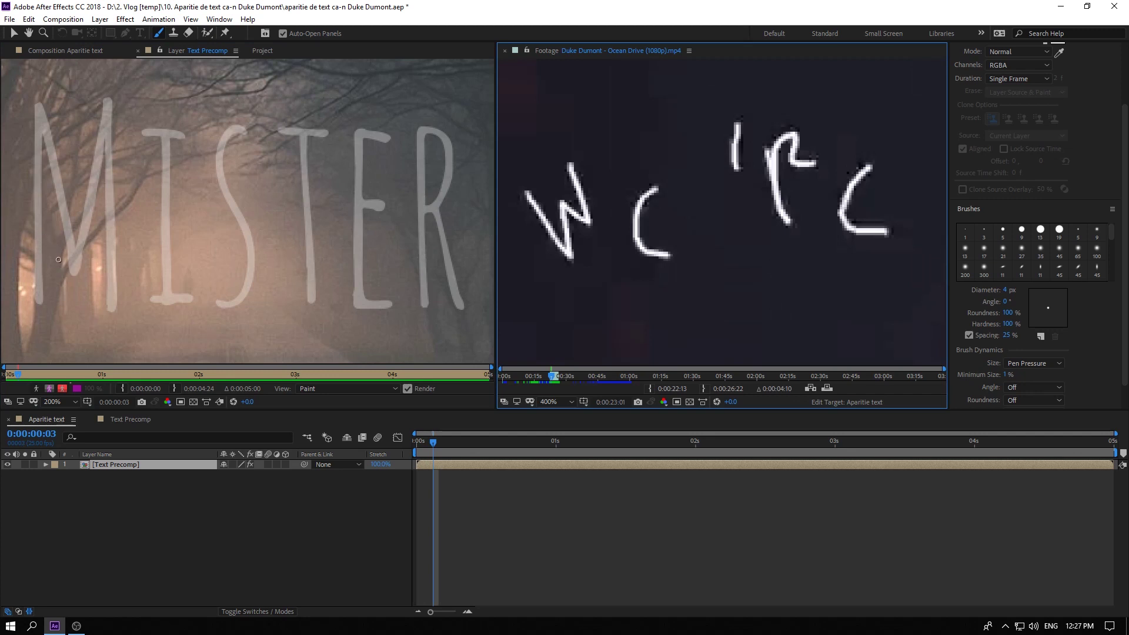
{"action": "left_click_drag", "start_coordinate": [56, 263], "coordinate": [81, 175]}
{"action": "left_click_drag", "start_coordinate": [82, 175], "coordinate": [89, 188]}
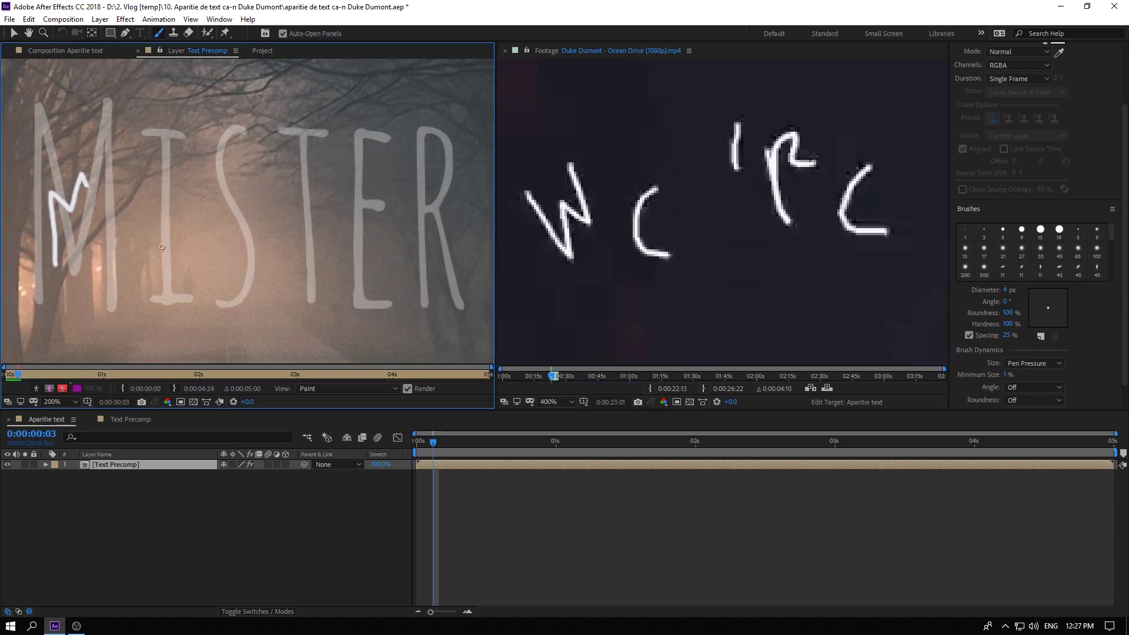
{"action": "left_click_drag", "start_coordinate": [164, 180], "coordinate": [183, 267]}
{"action": "left_click_drag", "start_coordinate": [164, 171], "coordinate": [160, 178]}
Trace the S, T, E and R with white strokes, then advance the layer a frame.
{"action": "mouse_move", "coordinate": [247, 151]}
{"action": "left_mouse_down"}
{"action": "mouse_move", "coordinate": [259, 264]}
{"action": "mouse_move", "coordinate": [239, 291]}
{"action": "left_mouse_up"}
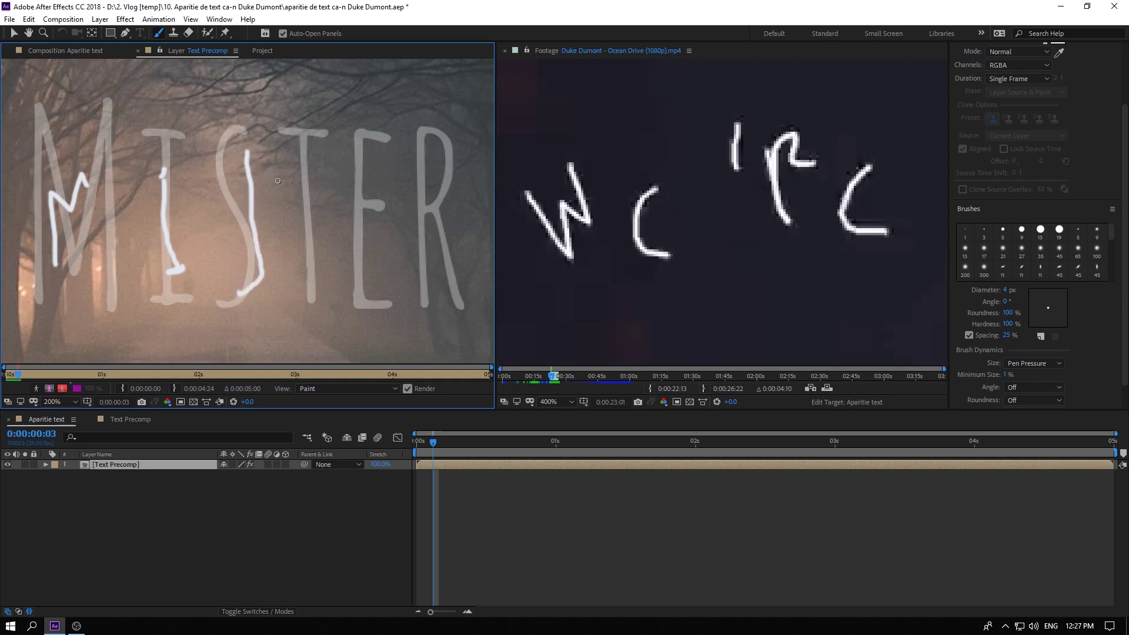
{"action": "mouse_move", "coordinate": [248, 156]}
{"action": "left_mouse_down"}
{"action": "mouse_move", "coordinate": [267, 170]}
{"action": "mouse_move", "coordinate": [320, 285]}
{"action": "left_mouse_up"}
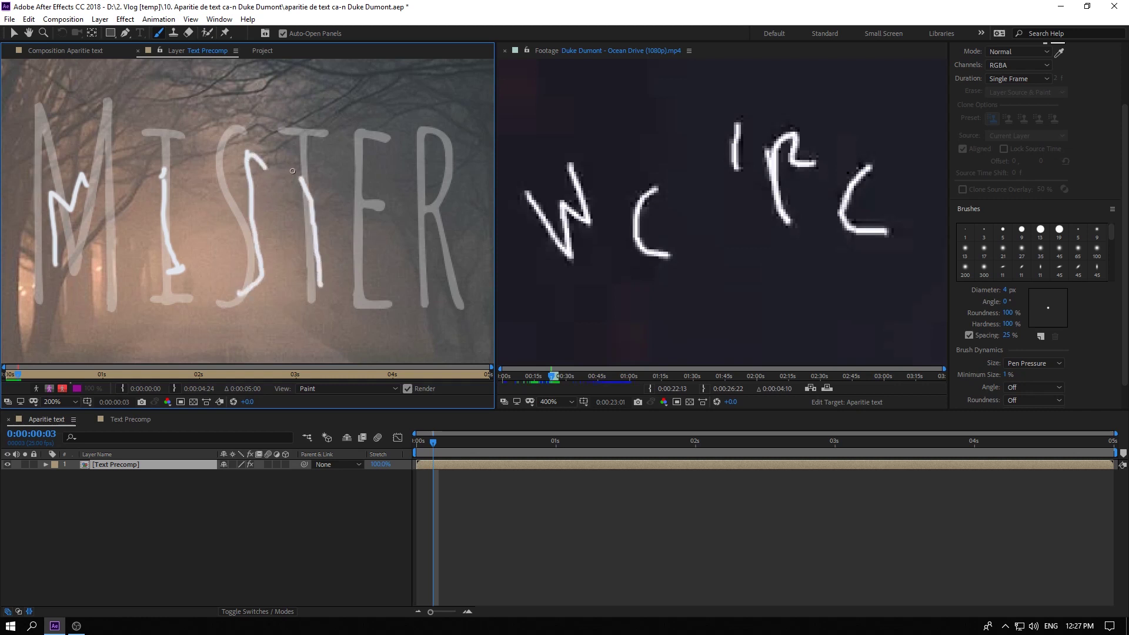
{"action": "mouse_move", "coordinate": [294, 176]}
{"action": "left_mouse_down"}
{"action": "mouse_move", "coordinate": [365, 189]}
{"action": "mouse_move", "coordinate": [353, 281]}
{"action": "mouse_move", "coordinate": [372, 276]}
{"action": "left_mouse_up"}
{"action": "left_click_drag", "start_coordinate": [363, 236], "coordinate": [371, 232]}
{"action": "mouse_move", "coordinate": [363, 177]}
{"action": "left_mouse_down"}
{"action": "mouse_move", "coordinate": [375, 176]}
{"action": "mouse_move", "coordinate": [429, 261]}
{"action": "left_mouse_up"}
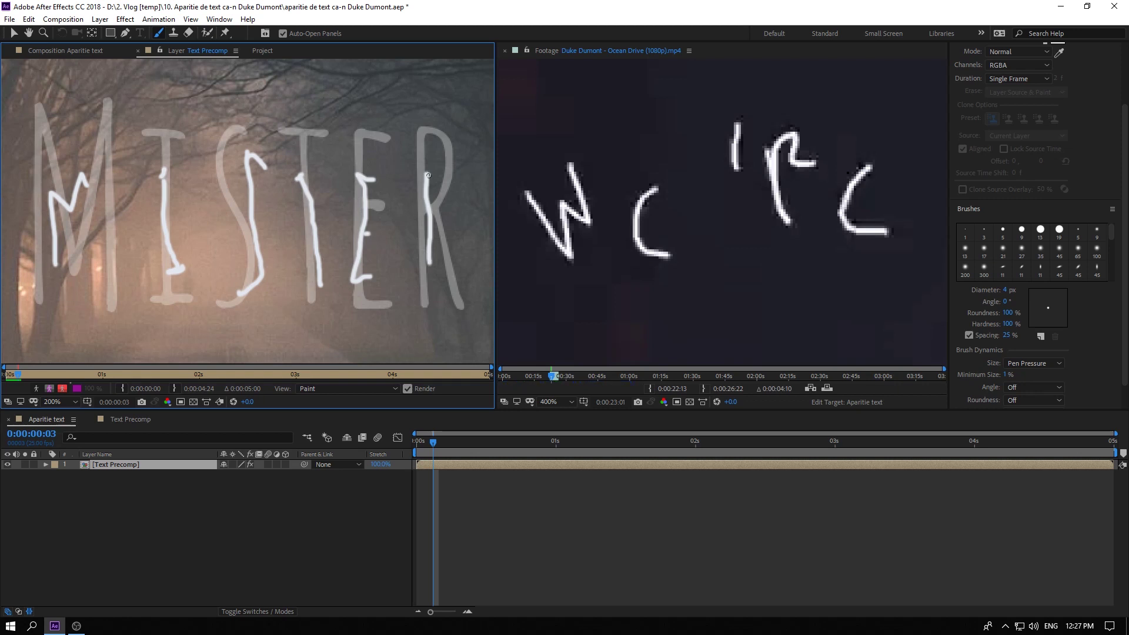
{"action": "left_click_drag", "start_coordinate": [426, 170], "coordinate": [451, 224]}
{"action": "key", "text": "Page_Down"}
Step the reference forward, then trace M, I, S, T, E and the R's stem and loop in white.
{"action": "left_click", "coordinate": [598, 214]}
{"action": "key", "text": "Page_Down"}
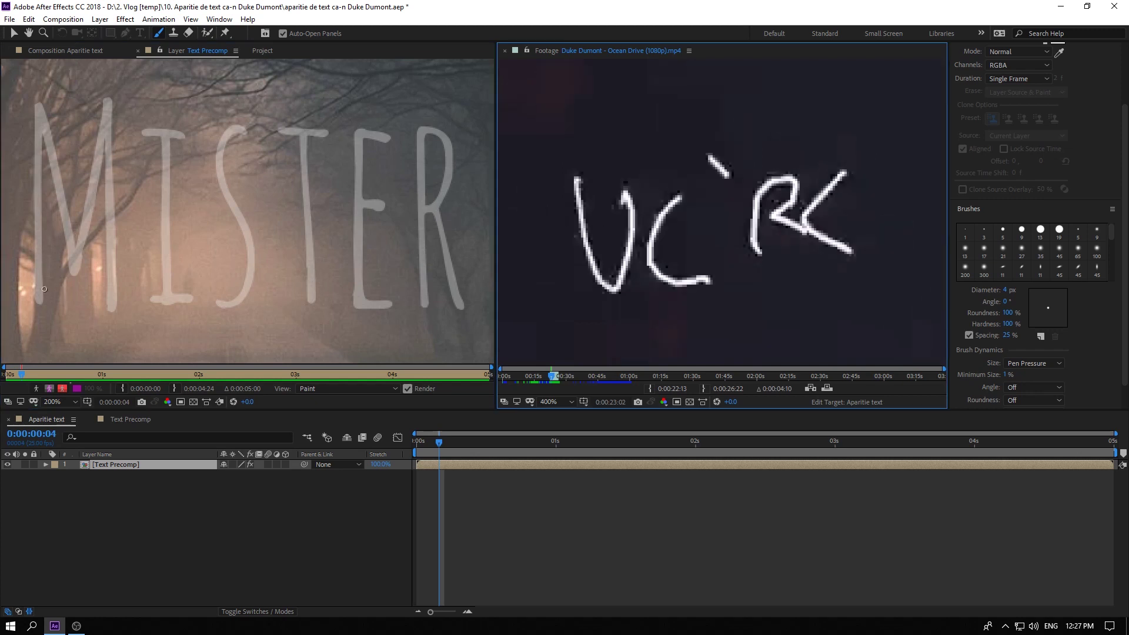
{"action": "mouse_move", "coordinate": [44, 288]}
{"action": "left_mouse_down"}
{"action": "mouse_move", "coordinate": [43, 177]}
{"action": "mouse_move", "coordinate": [87, 189]}
{"action": "mouse_move", "coordinate": [107, 292]}
{"action": "left_mouse_up"}
{"action": "left_click_drag", "start_coordinate": [157, 151], "coordinate": [179, 272]}
{"action": "left_click_drag", "start_coordinate": [250, 146], "coordinate": [256, 292]}
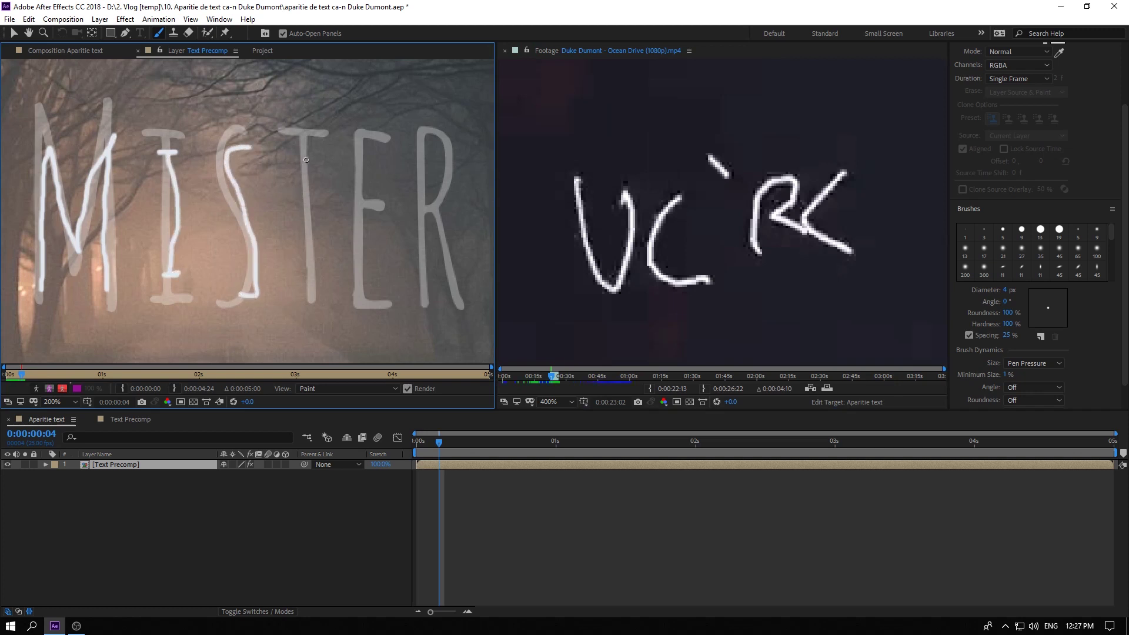
{"action": "left_click_drag", "start_coordinate": [304, 154], "coordinate": [302, 279]}
{"action": "mouse_move", "coordinate": [287, 155]}
{"action": "left_mouse_down"}
{"action": "mouse_move", "coordinate": [311, 144]}
{"action": "mouse_move", "coordinate": [380, 285]}
{"action": "left_mouse_up"}
{"action": "left_click_drag", "start_coordinate": [358, 222], "coordinate": [376, 222]}
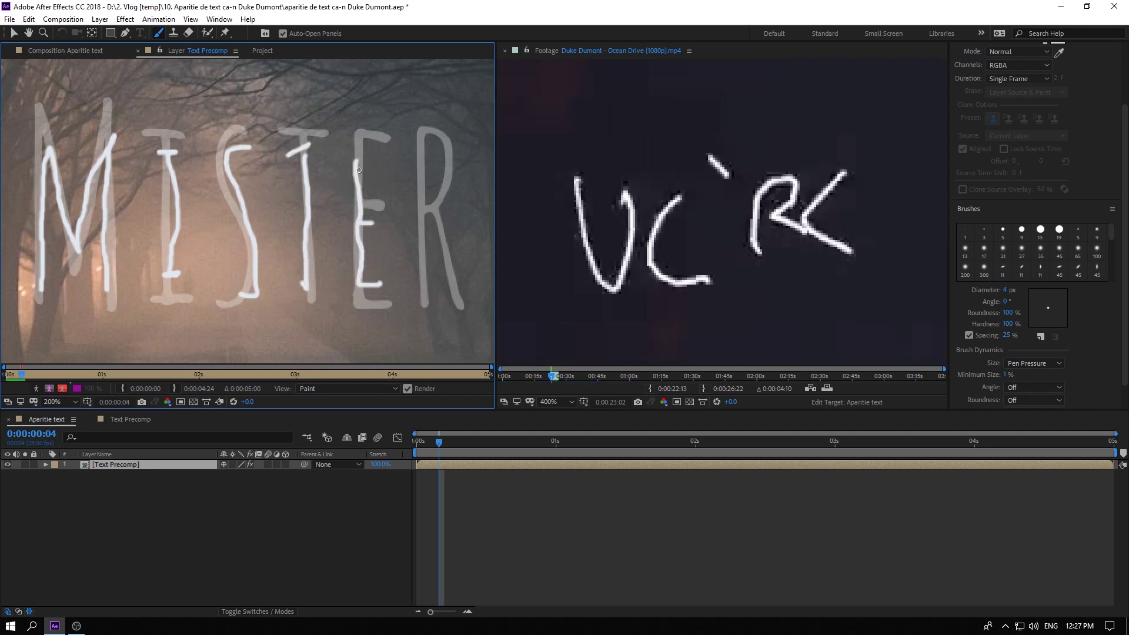
{"action": "mouse_move", "coordinate": [356, 162]}
{"action": "left_mouse_down"}
{"action": "mouse_move", "coordinate": [375, 155]}
{"action": "mouse_move", "coordinate": [425, 293]}
{"action": "left_mouse_up"}
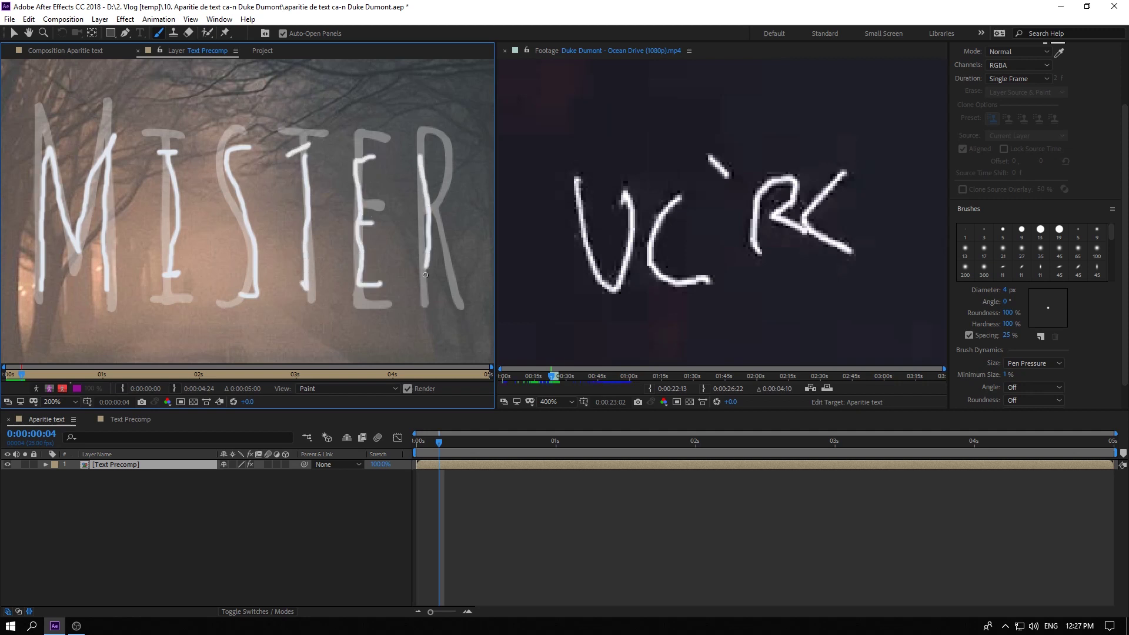
{"action": "left_click_drag", "start_coordinate": [422, 154], "coordinate": [450, 294]}
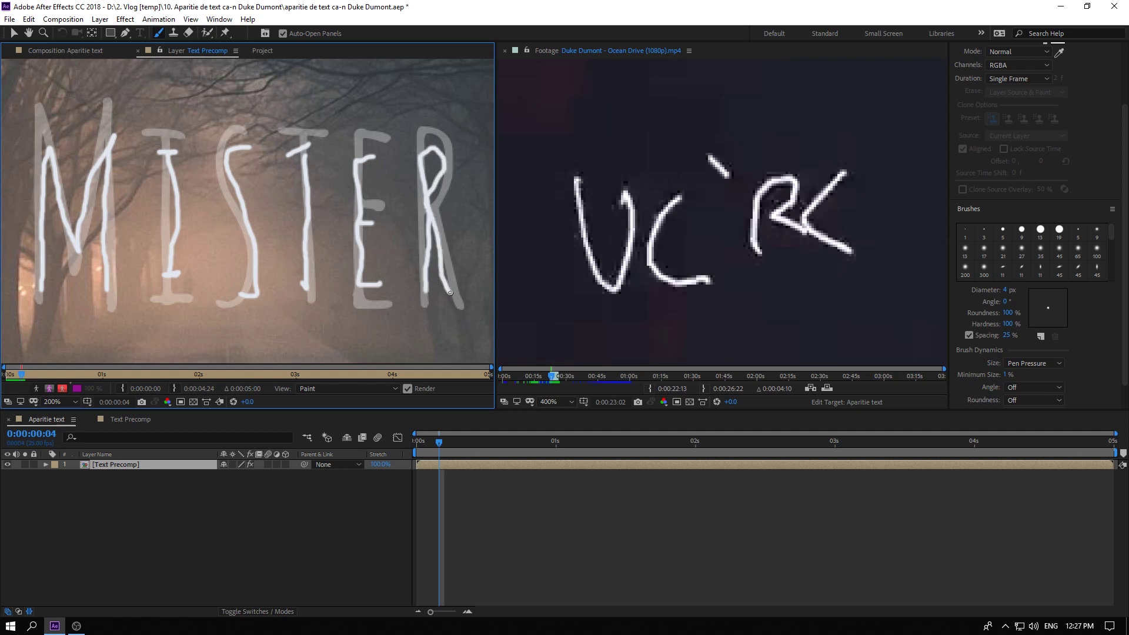
Advance the layer and reference one frame and set the brush diameter to 5 px.
{"action": "key", "text": "Page_Down"}
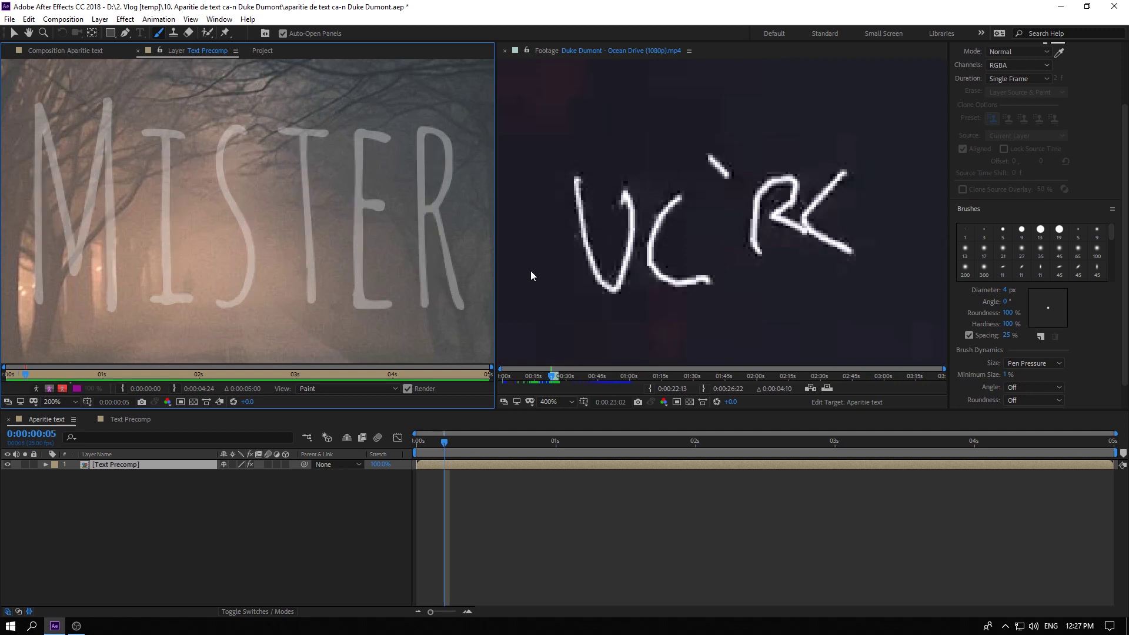
{"action": "left_click", "coordinate": [539, 237]}
{"action": "key", "text": "Page_Down"}
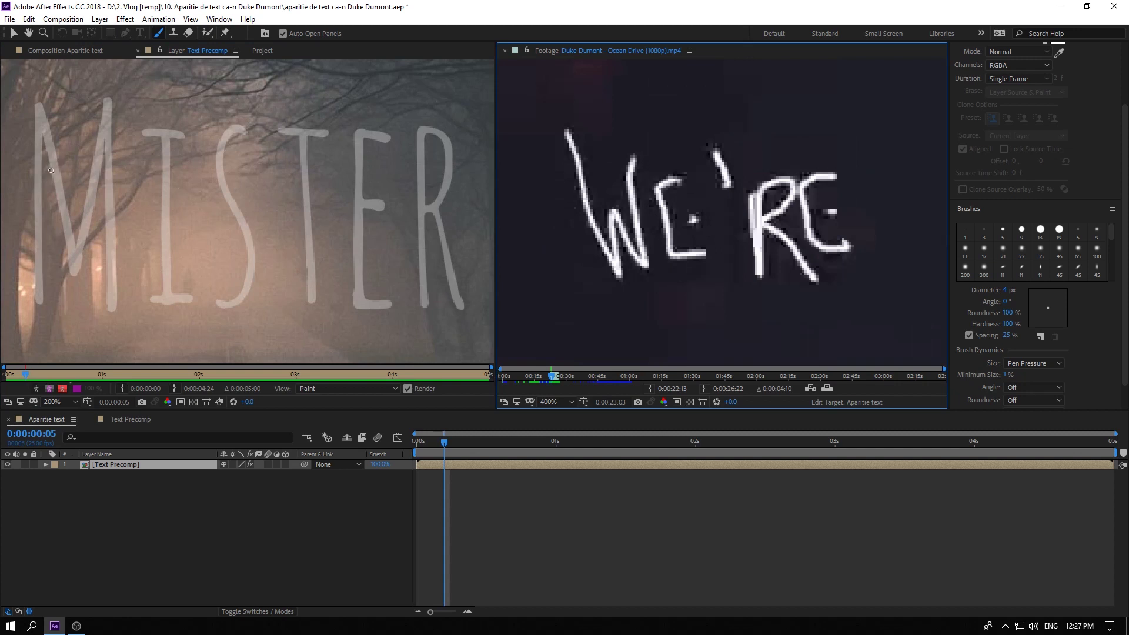
{"action": "left_click", "coordinate": [1005, 290]}
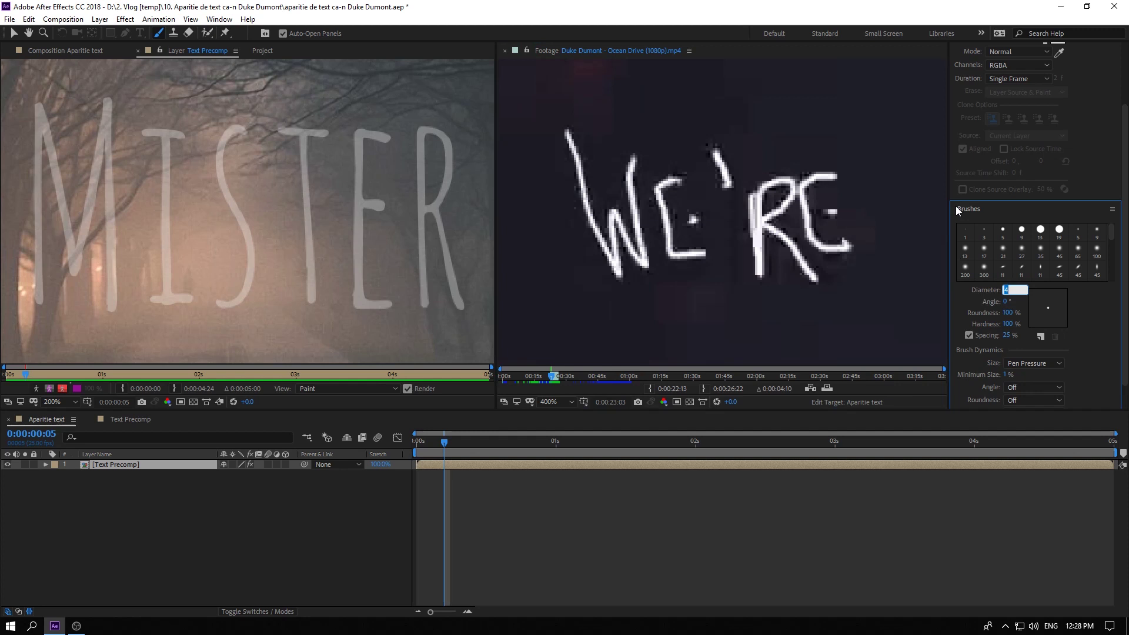
{"action": "type", "text": "5"}
{"action": "key", "text": "Return"}
Trace the M, I, S, T and E in white with the 5 px brush.
{"action": "mouse_move", "coordinate": [45, 297]}
{"action": "left_mouse_down"}
{"action": "mouse_move", "coordinate": [37, 224]}
{"action": "mouse_move", "coordinate": [68, 225]}
{"action": "mouse_move", "coordinate": [105, 132]}
{"action": "left_mouse_up"}
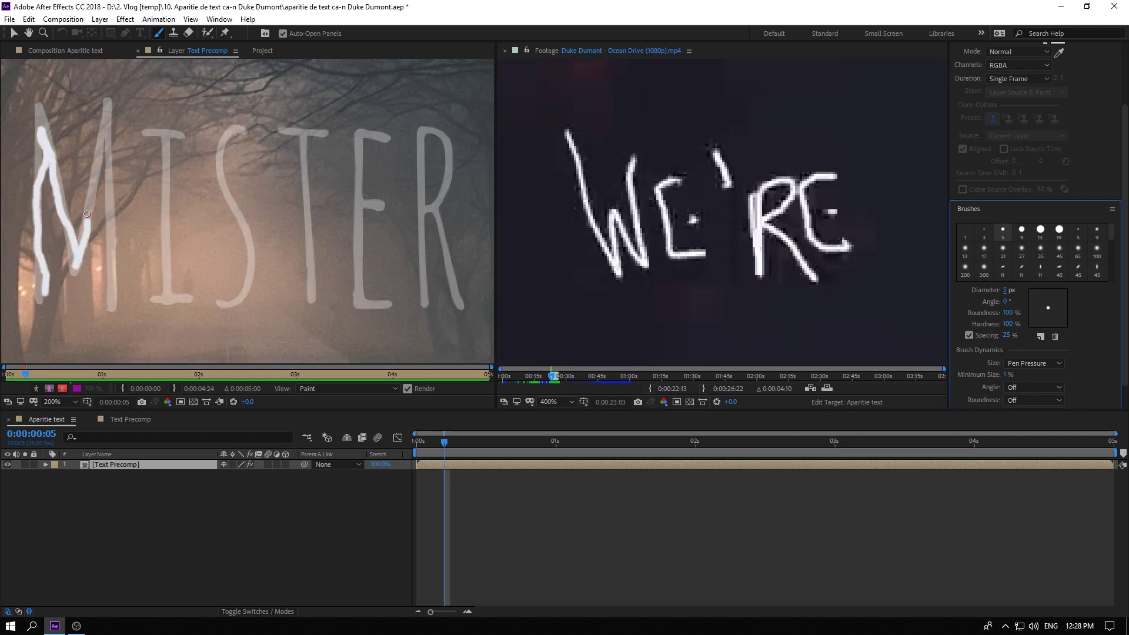
{"action": "left_click_drag", "start_coordinate": [108, 146], "coordinate": [116, 294]}
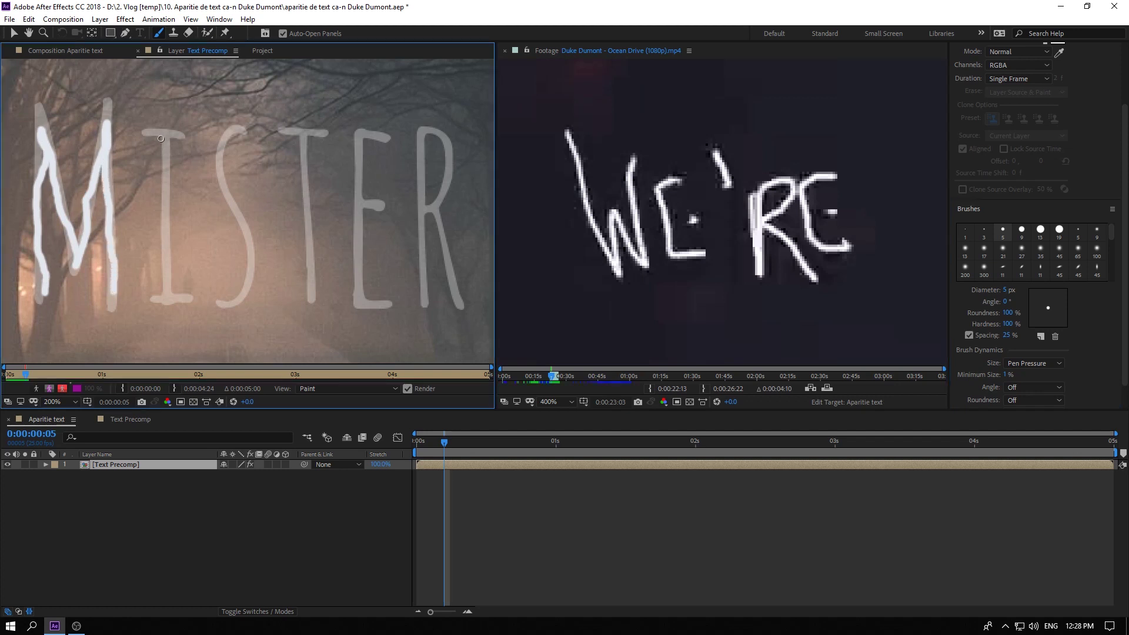
{"action": "left_click_drag", "start_coordinate": [163, 148], "coordinate": [168, 285]}
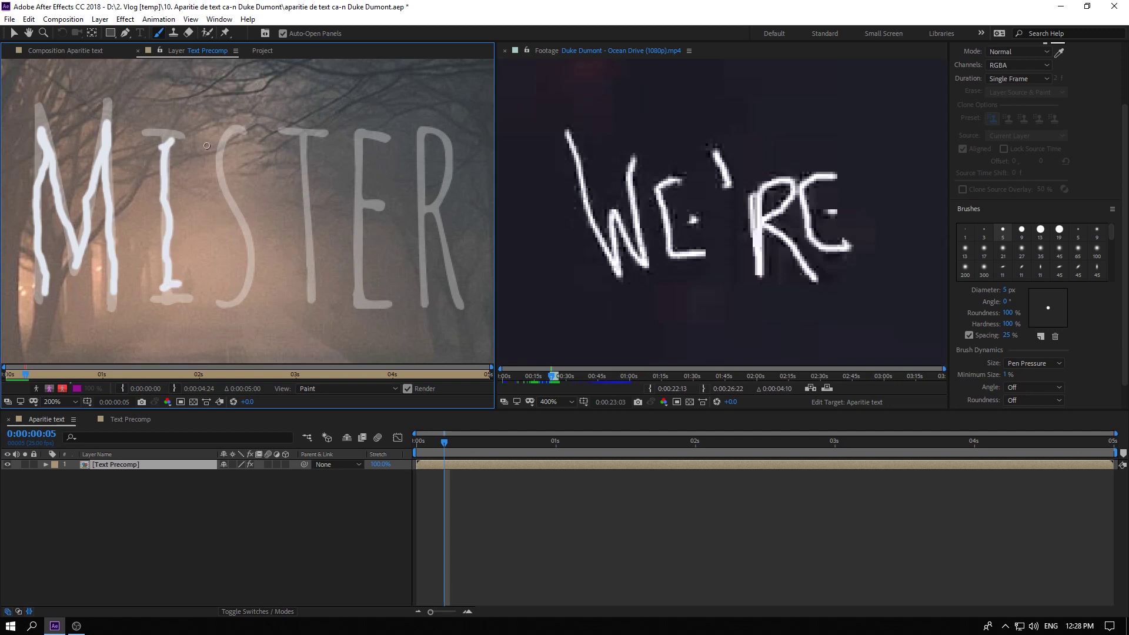
{"action": "left_click_drag", "start_coordinate": [245, 135], "coordinate": [227, 299]}
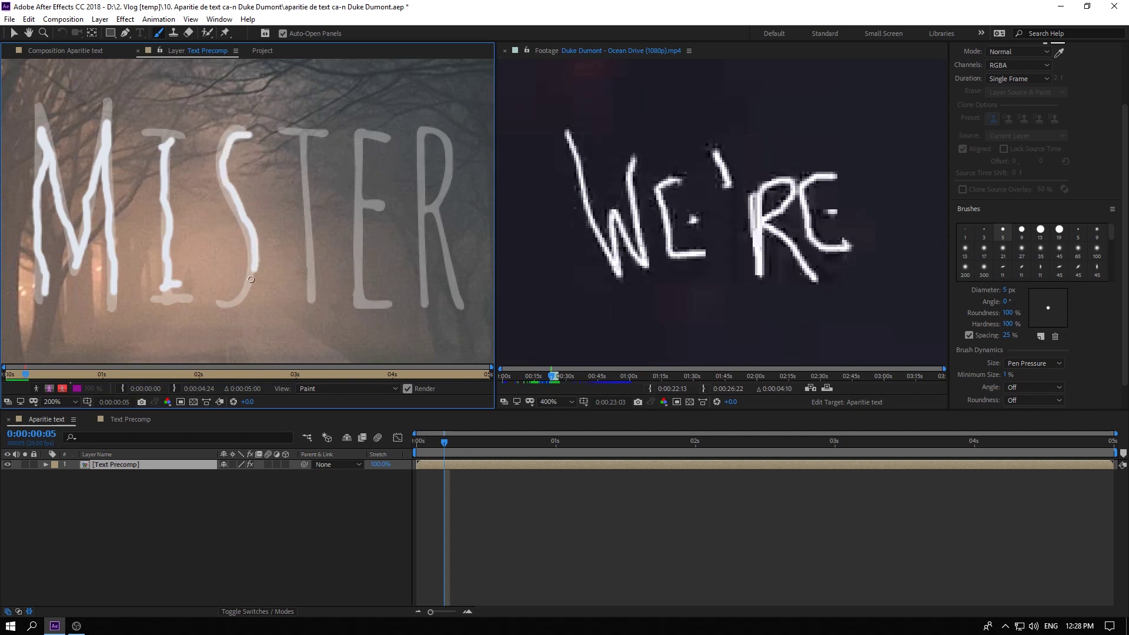
{"action": "left_click_drag", "start_coordinate": [305, 149], "coordinate": [303, 294]}
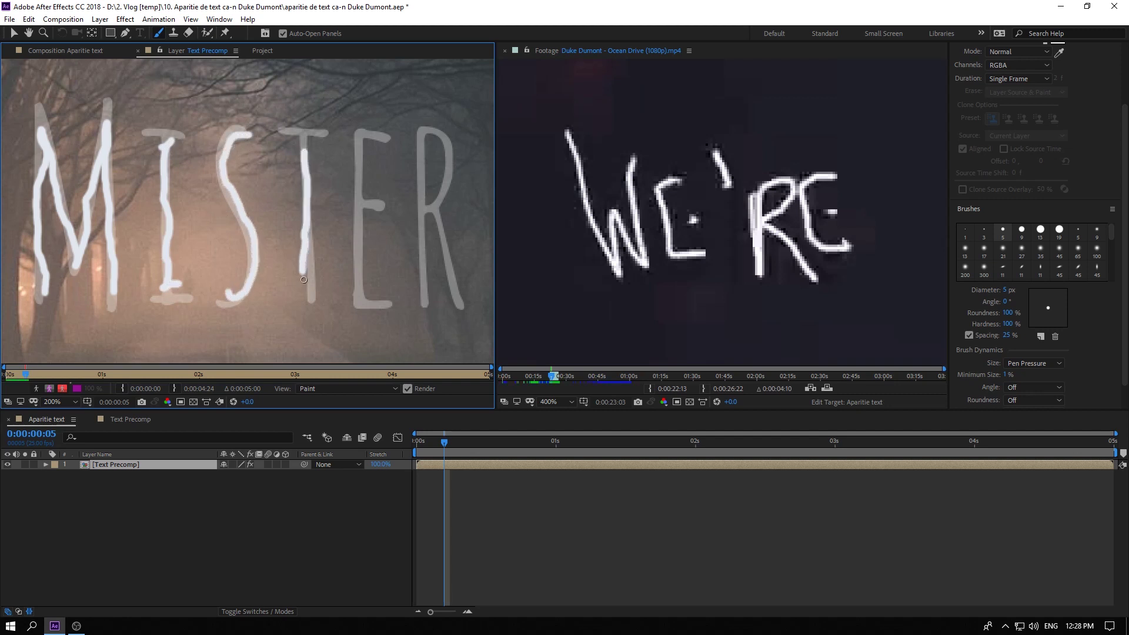
{"action": "mouse_move", "coordinate": [289, 150]}
{"action": "left_mouse_down"}
{"action": "mouse_move", "coordinate": [323, 141]}
{"action": "mouse_move", "coordinate": [384, 290]}
{"action": "left_mouse_up"}
{"action": "left_click_drag", "start_coordinate": [360, 211], "coordinate": [380, 207]}
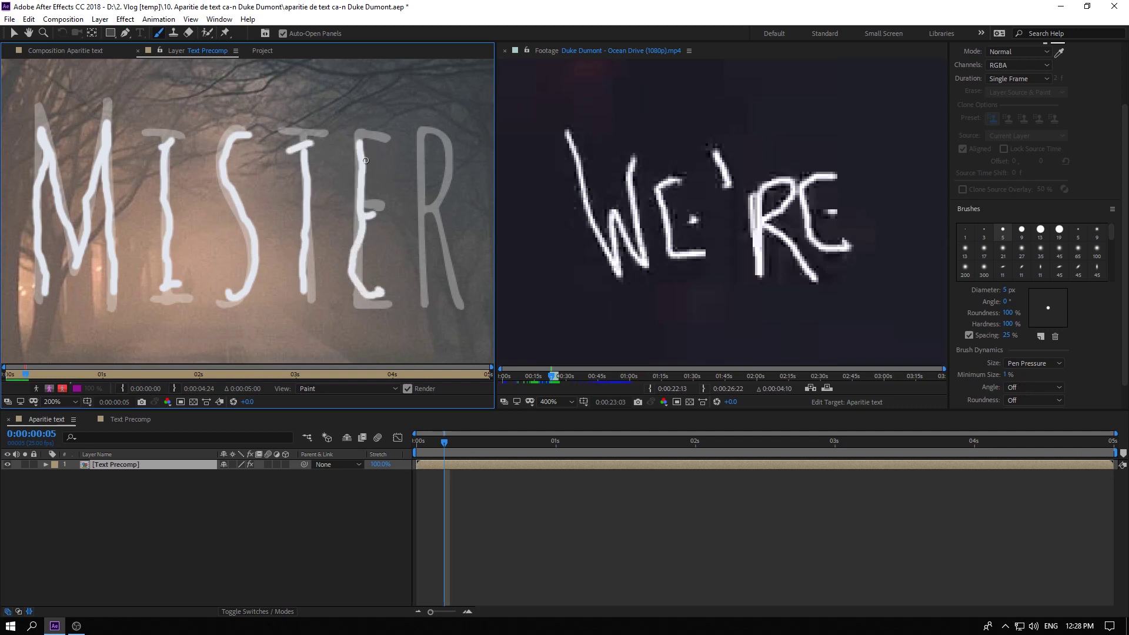
{"action": "mouse_move", "coordinate": [361, 143]}
{"action": "left_mouse_down"}
{"action": "mouse_move", "coordinate": [382, 146]}
{"action": "mouse_move", "coordinate": [437, 291]}
{"action": "left_mouse_up"}
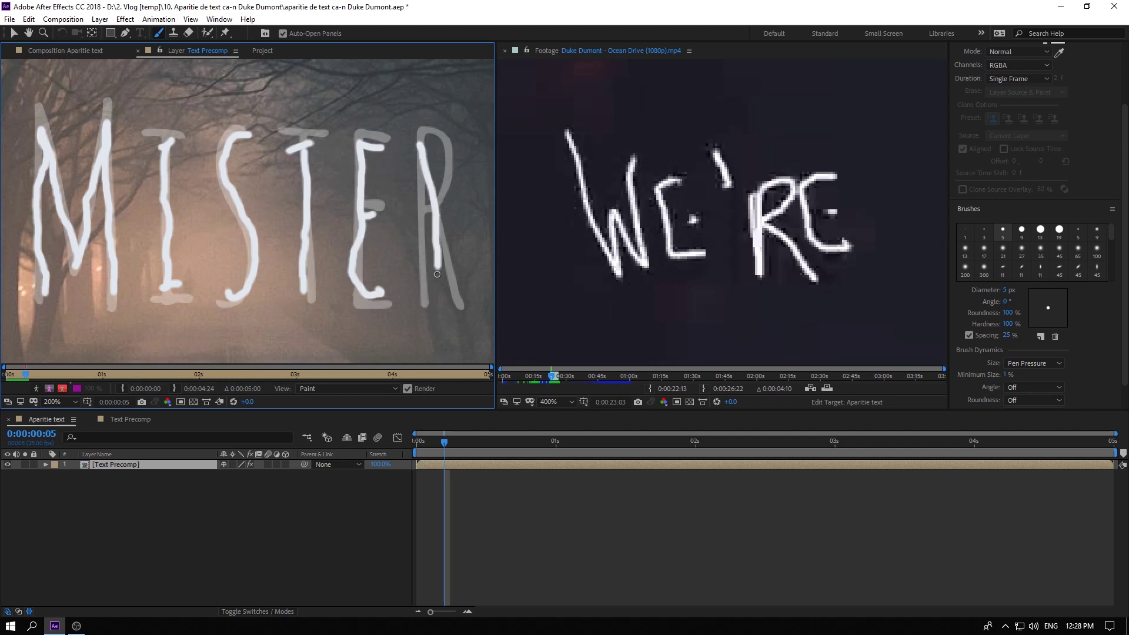
Undo a stray stroke, trace the R's stem and bowl, then advance to frame 6.
{"action": "key", "text": "ctrl+z"}
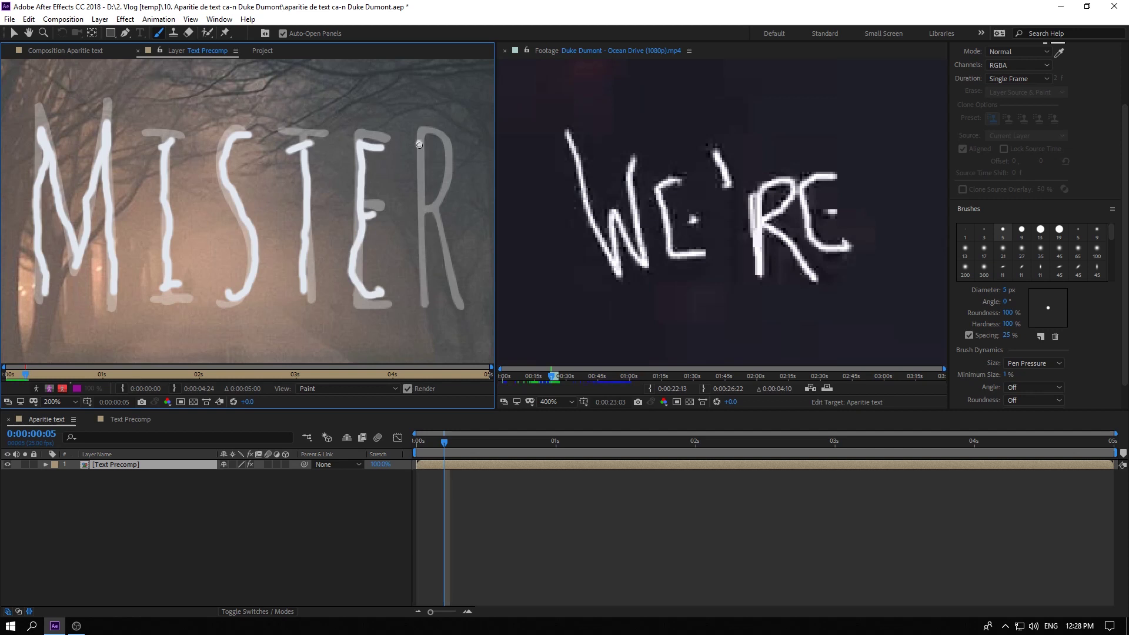
{"action": "left_click_drag", "start_coordinate": [419, 144], "coordinate": [419, 288]}
{"action": "mouse_move", "coordinate": [419, 141]}
{"action": "left_mouse_down"}
{"action": "mouse_move", "coordinate": [440, 166]}
{"action": "mouse_move", "coordinate": [455, 289]}
{"action": "left_mouse_up"}
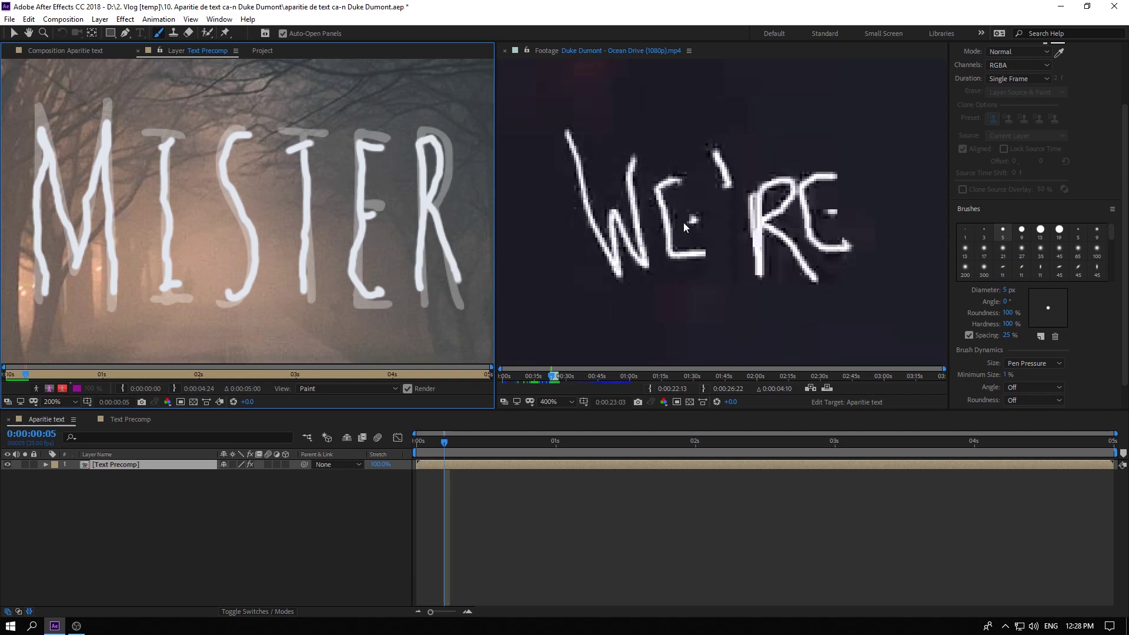
{"action": "key", "text": "Page_Down"}
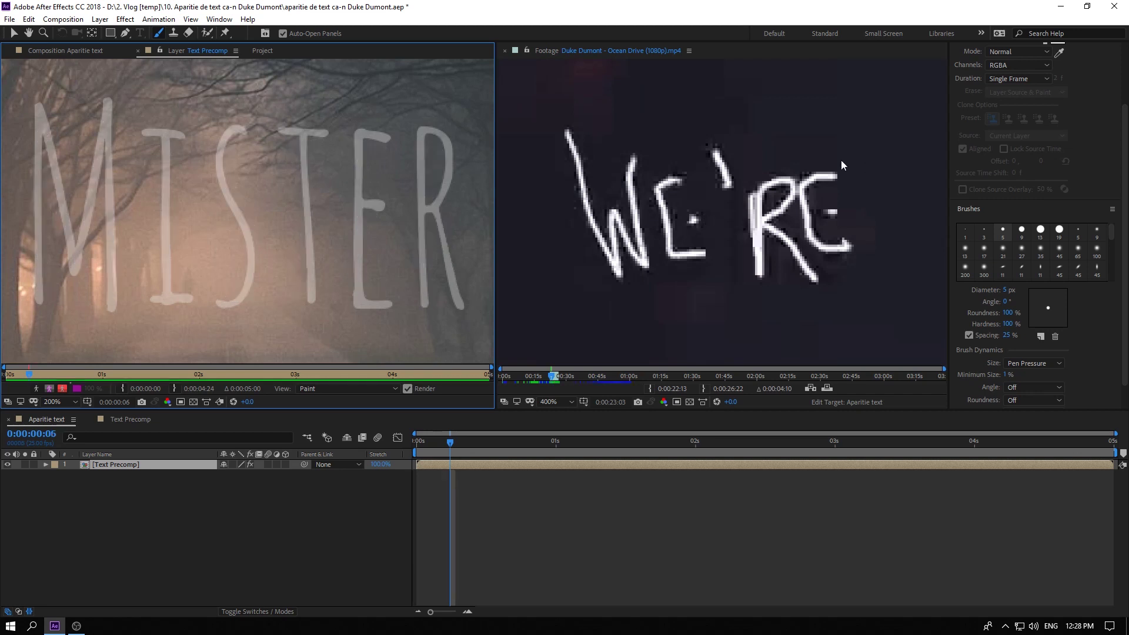
Advance the reference footage to frame 0:00:23:05.
{"action": "left_click", "coordinate": [811, 277]}
{"action": "key", "text": "Page_Down"}
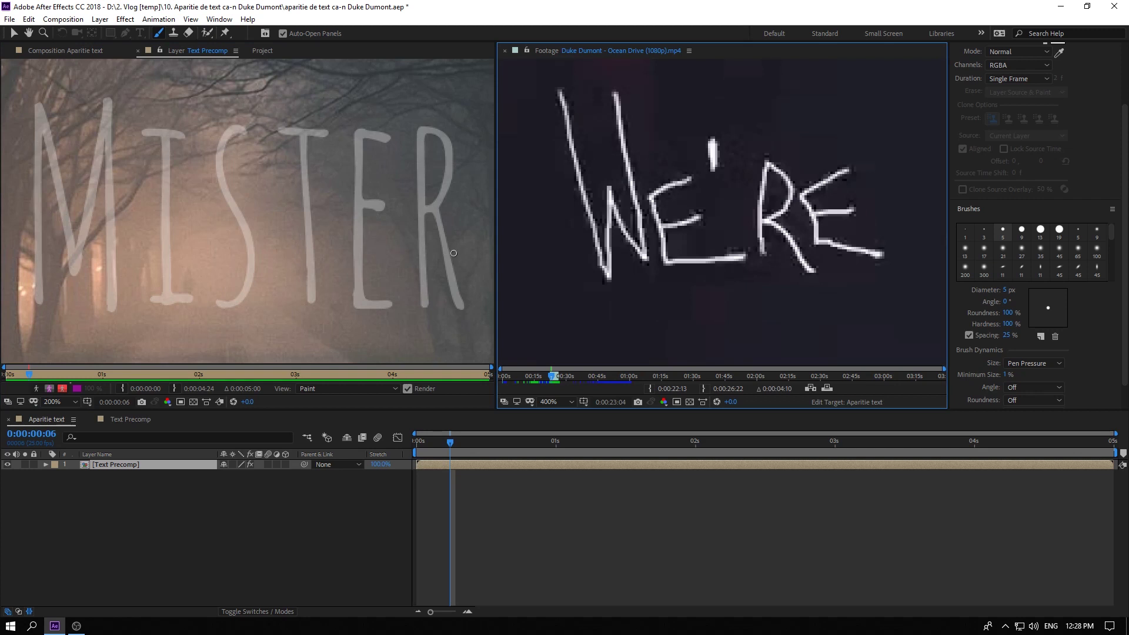
{"action": "key", "text": "Page_Down"}
{"action": "key", "text": "Page_Down"}
{"action": "key", "text": "Page_Up"}
Trace the M and I of MISTER with white brush strokes, undoing the stroke over the S.
{"action": "scroll", "coordinate": [133, 304], "scroll_direction": "left", "scroll_amount": 3}
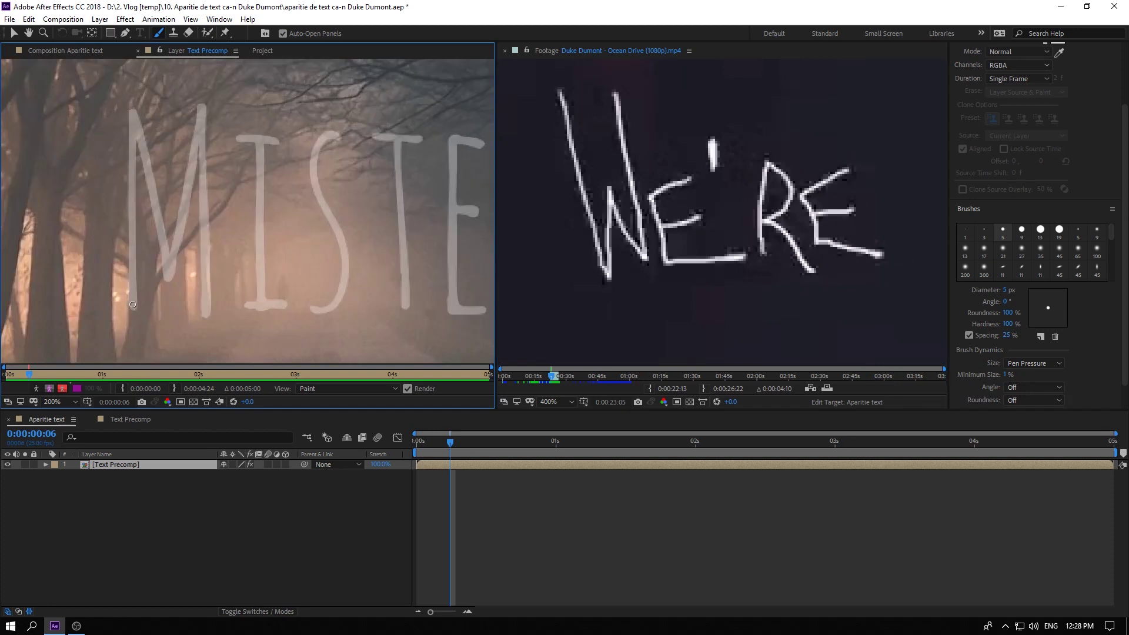
{"action": "mouse_move", "coordinate": [132, 302]}
{"action": "left_mouse_down"}
{"action": "mouse_move", "coordinate": [134, 114]}
{"action": "mouse_move", "coordinate": [169, 274]}
{"action": "mouse_move", "coordinate": [199, 118]}
{"action": "mouse_move", "coordinate": [206, 307]}
{"action": "left_mouse_up"}
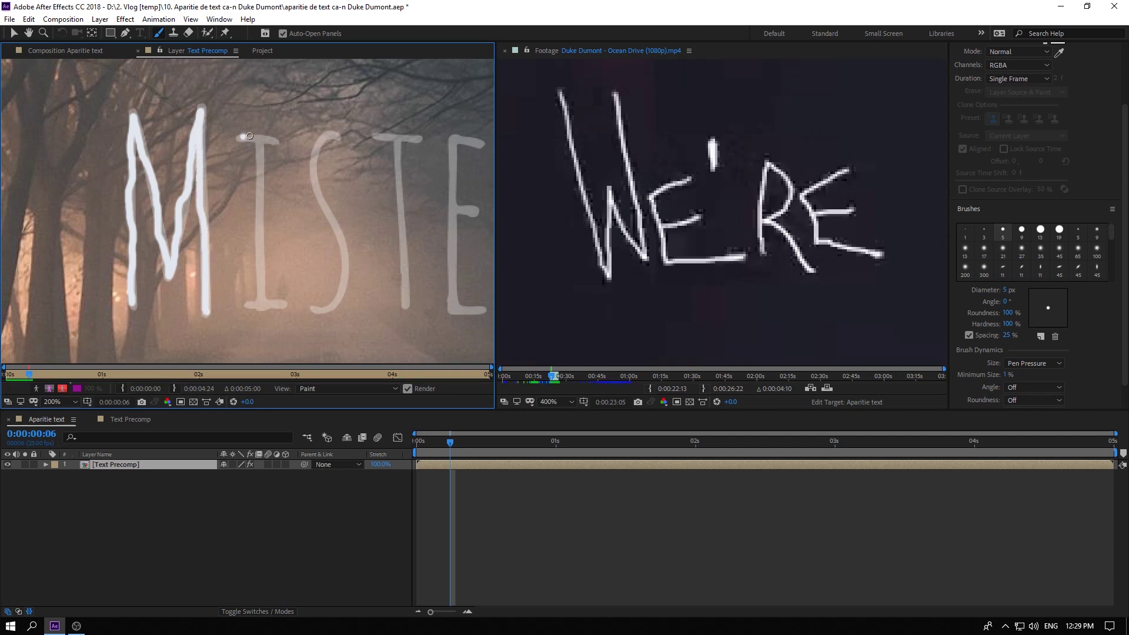
{"action": "mouse_move", "coordinate": [249, 136]}
{"action": "left_mouse_down"}
{"action": "mouse_move", "coordinate": [277, 139]}
{"action": "mouse_move", "coordinate": [259, 144]}
{"action": "mouse_move", "coordinate": [257, 279]}
{"action": "mouse_move", "coordinate": [261, 297]}
{"action": "mouse_move", "coordinate": [281, 301]}
{"action": "left_mouse_up"}
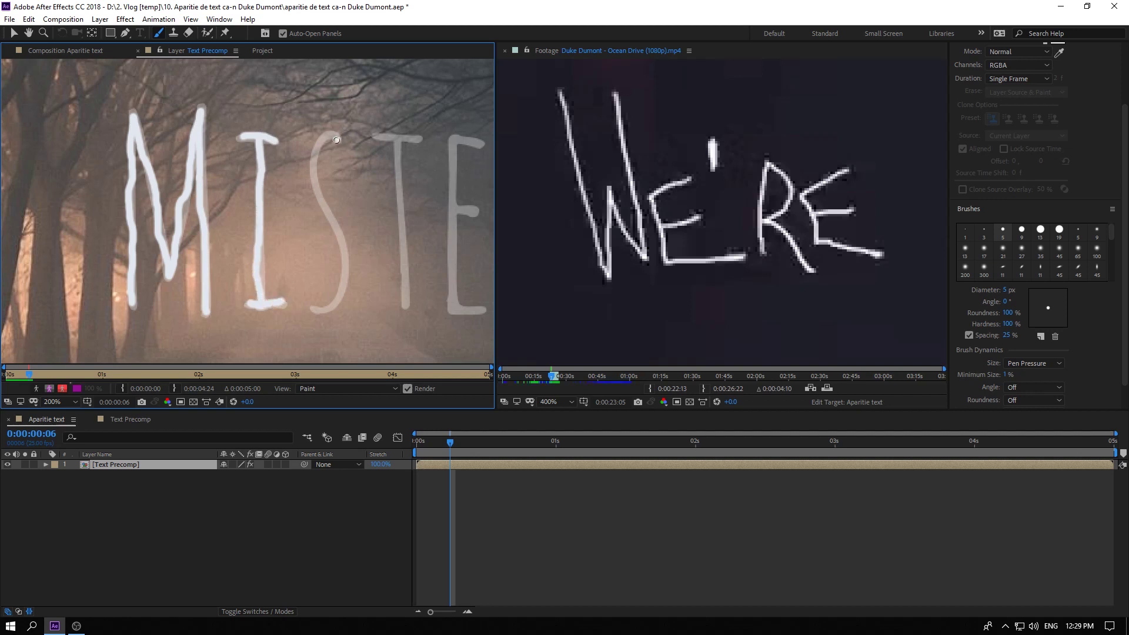
{"action": "mouse_move", "coordinate": [325, 142]}
{"action": "left_mouse_down"}
{"action": "mouse_move", "coordinate": [311, 164]}
{"action": "mouse_move", "coordinate": [334, 232]}
{"action": "left_mouse_up"}
{"action": "key", "text": "ctrl+z"}
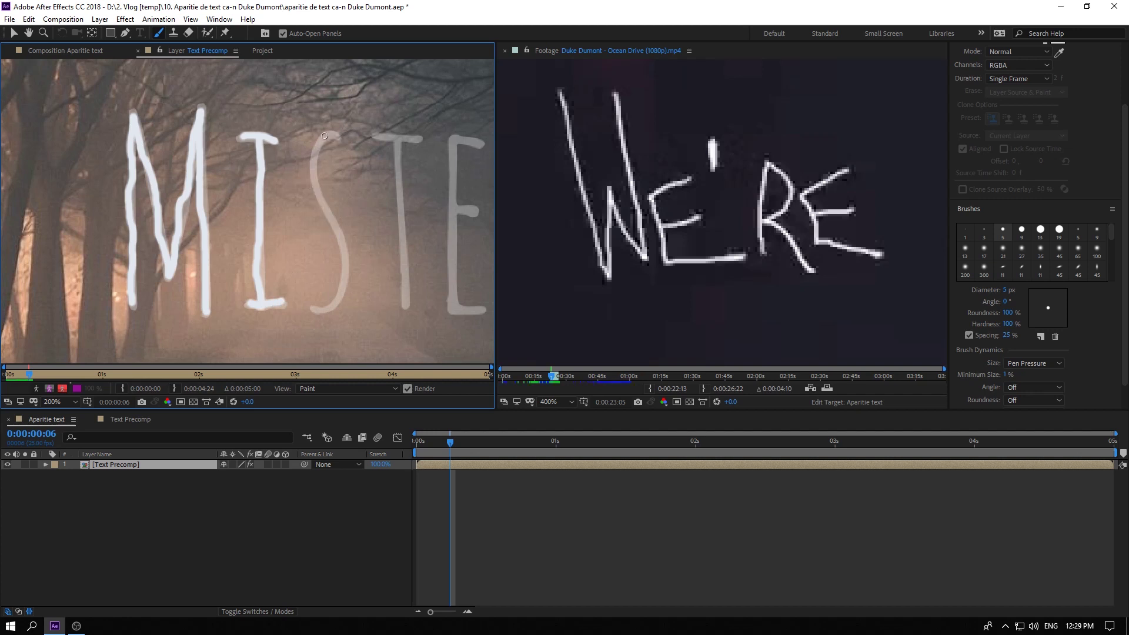
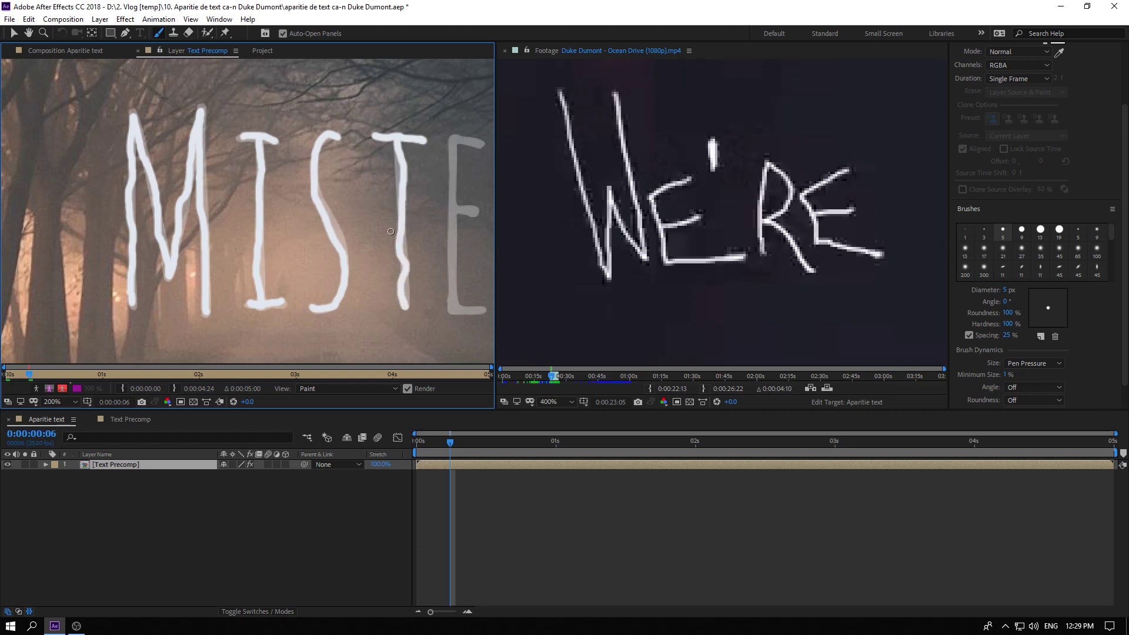
Brush-paint the E's top bar, stem and middle bar and the R's stem, then zoom out to the whole word.
{"action": "left_click_drag", "start_coordinate": [391, 231], "coordinate": [217, 207]}
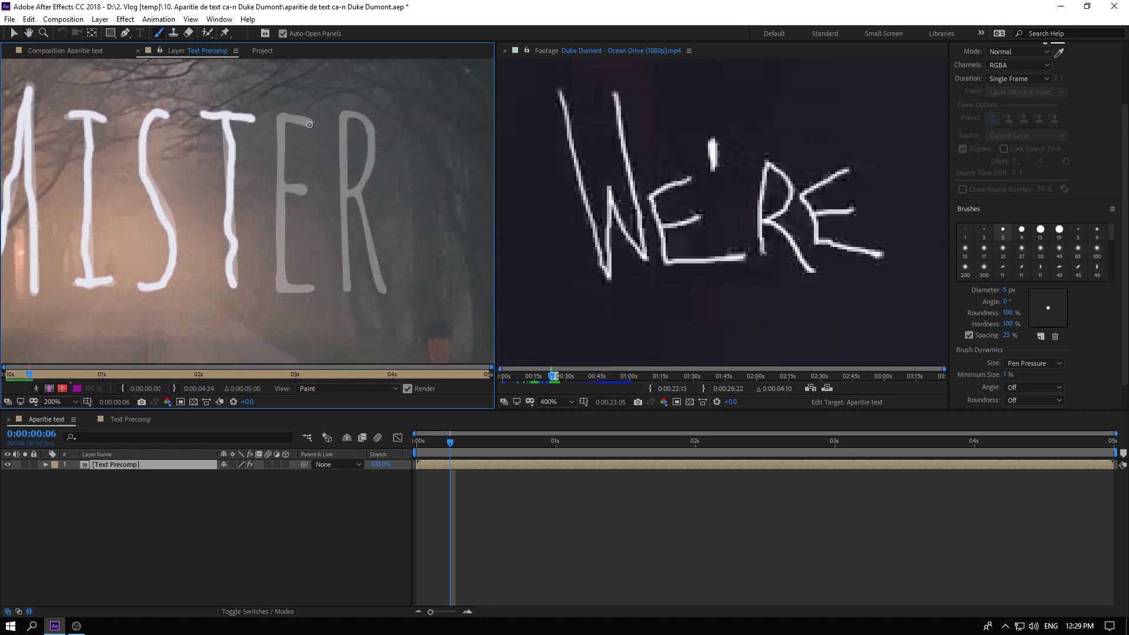
{"action": "mouse_move", "coordinate": [310, 125]}
{"action": "left_mouse_down"}
{"action": "mouse_move", "coordinate": [293, 117]}
{"action": "mouse_move", "coordinate": [286, 209]}
{"action": "left_mouse_up"}
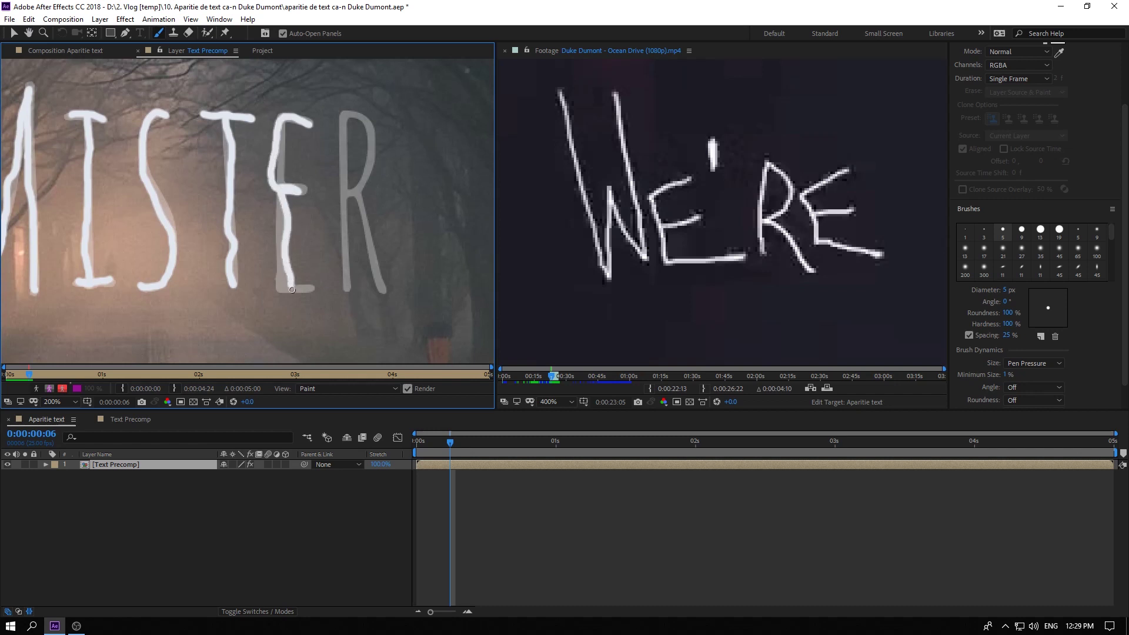
{"action": "left_click_drag", "start_coordinate": [286, 208], "coordinate": [292, 294]}
{"action": "key", "text": "ctrl+z"}
{"action": "left_click_drag", "start_coordinate": [307, 124], "coordinate": [298, 190]}
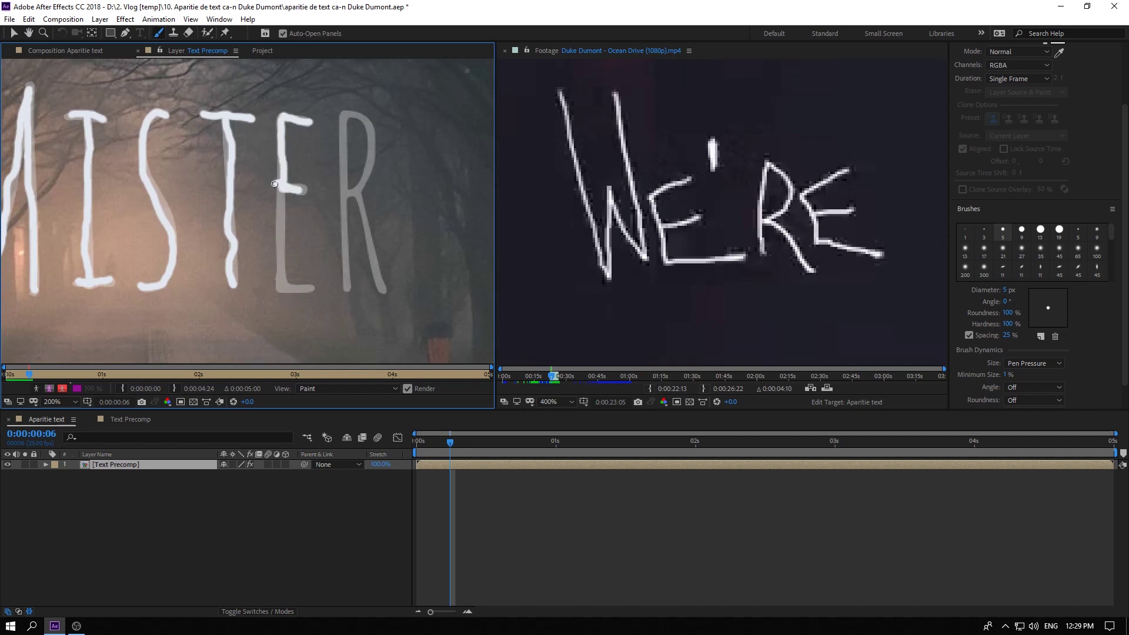
{"action": "key", "text": "ctrl+z"}
{"action": "left_click_drag", "start_coordinate": [309, 122], "coordinate": [305, 285]}
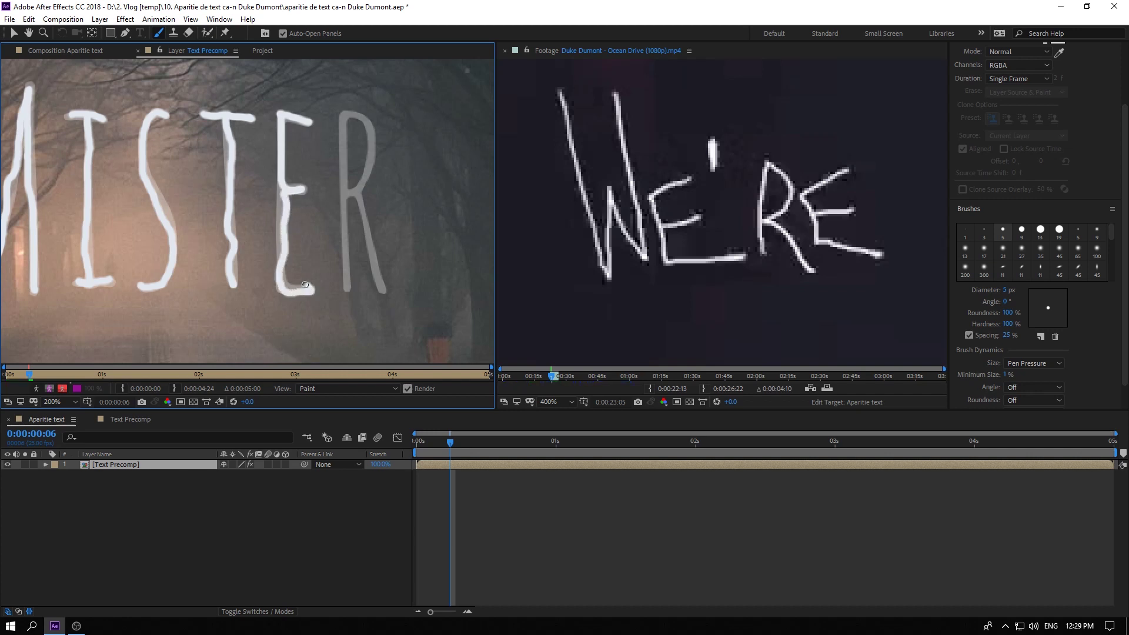
{"action": "mouse_move", "coordinate": [347, 285]}
{"action": "left_mouse_down"}
{"action": "mouse_move", "coordinate": [340, 160]}
{"action": "mouse_move", "coordinate": [377, 290]}
{"action": "left_mouse_up"}
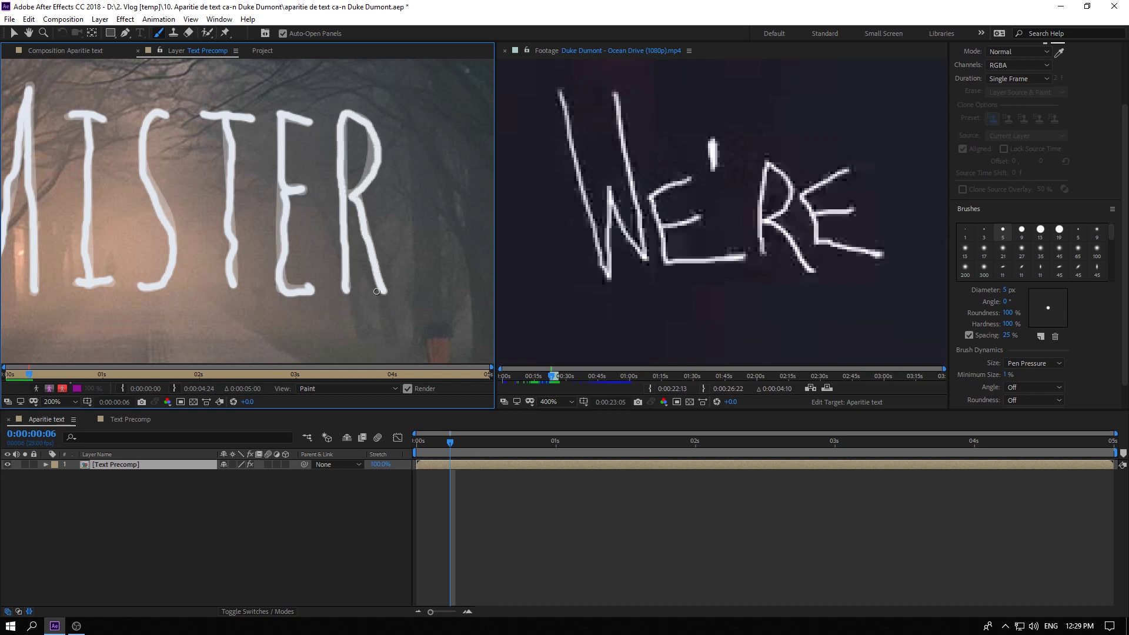
{"action": "key", "text": "slash"}
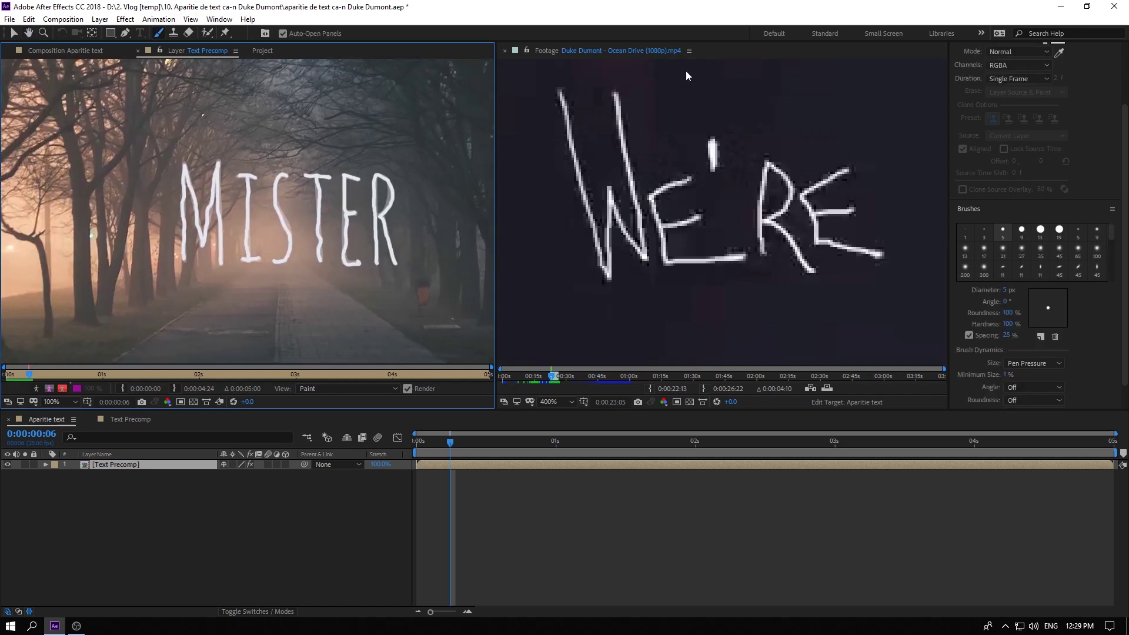
Switch to the Standard workspace and open the Text Precomp composition.
{"action": "left_click", "coordinate": [825, 33]}
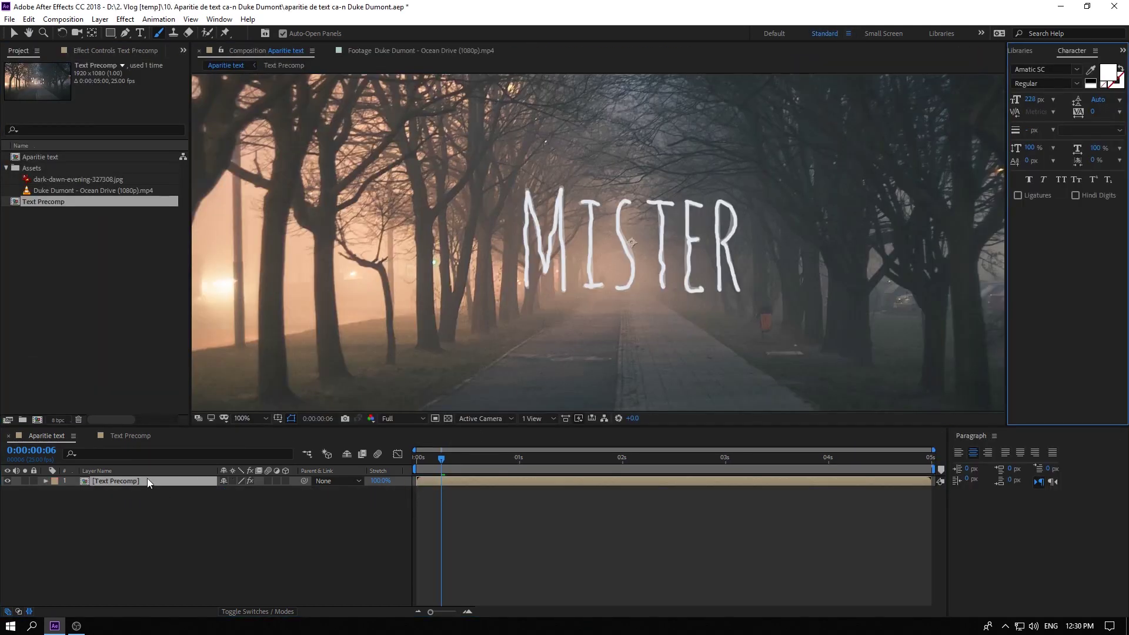
{"action": "left_click", "coordinate": [284, 440]}
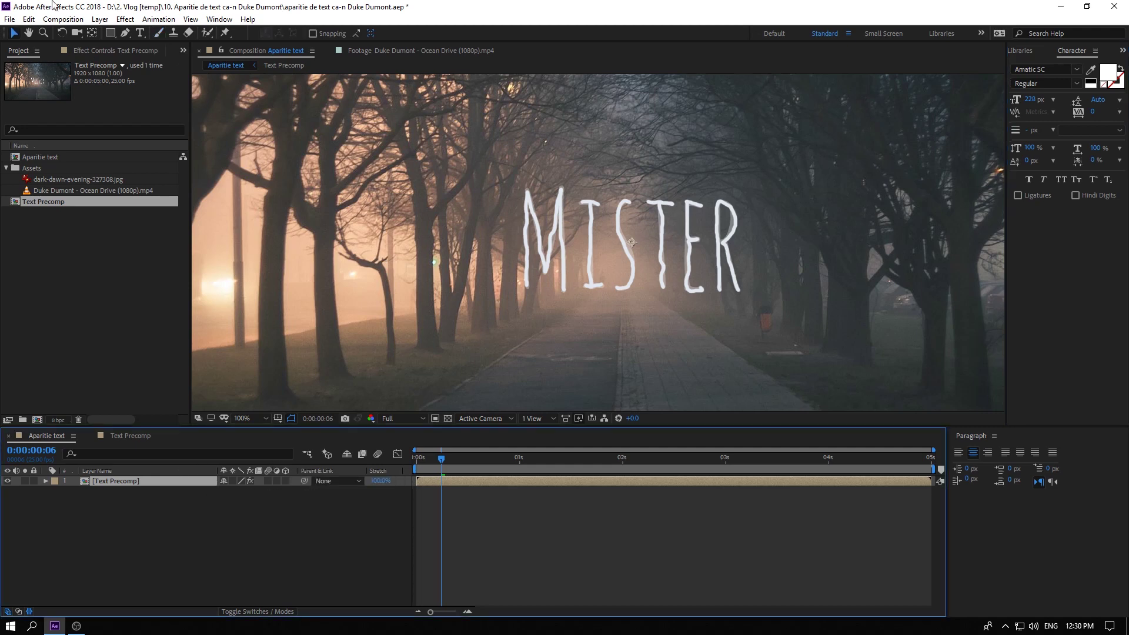
{"action": "left_click", "coordinate": [14, 33]}
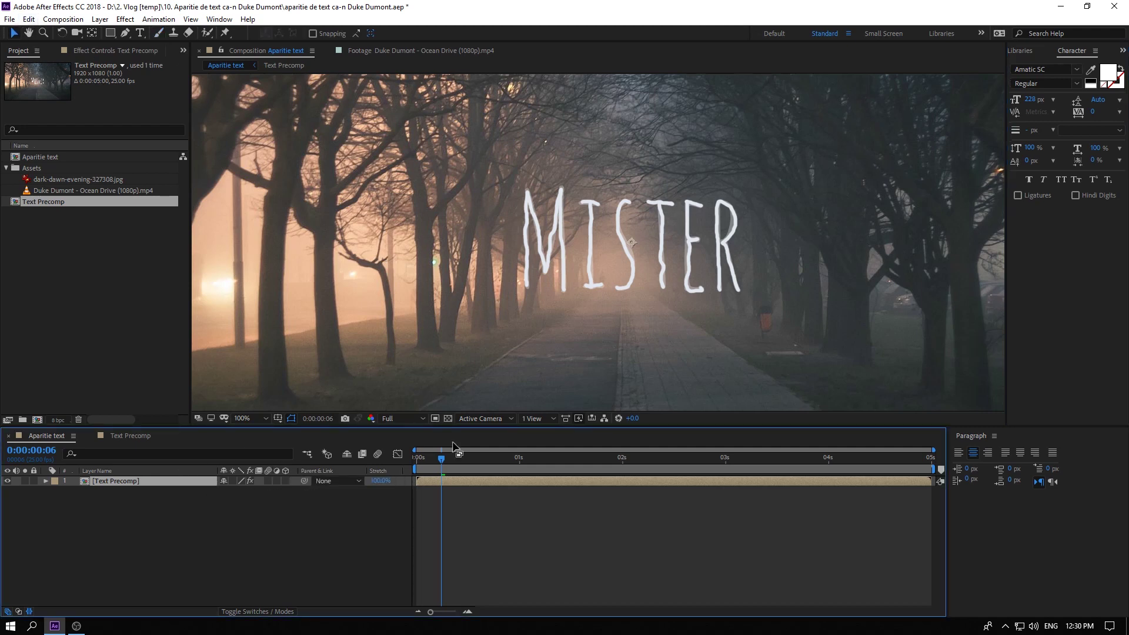
{"action": "double_click", "coordinate": [495, 482]}
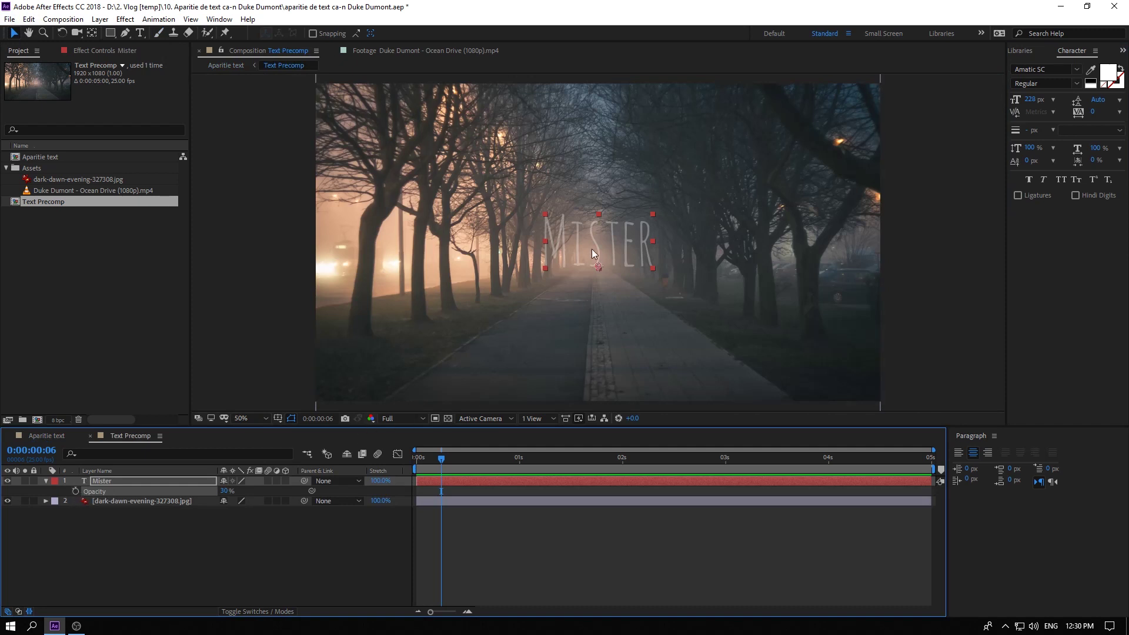
{"action": "scroll", "coordinate": [576, 263], "scroll_direction": "up", "scroll_amount": 2}
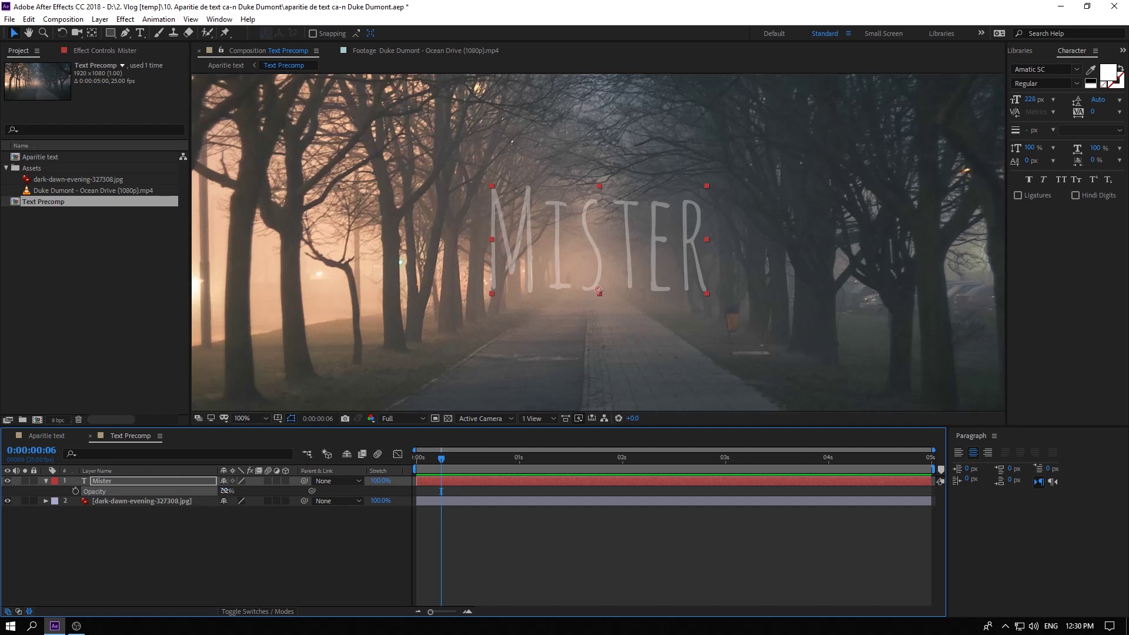
Keyframe Mister opacity from 0% at frame 6 to 100% at frame 7, then return to Aparitie text's start.
{"action": "left_click_drag", "start_coordinate": [225, 491], "coordinate": [200, 495]}
{"action": "left_click", "coordinate": [75, 491]}
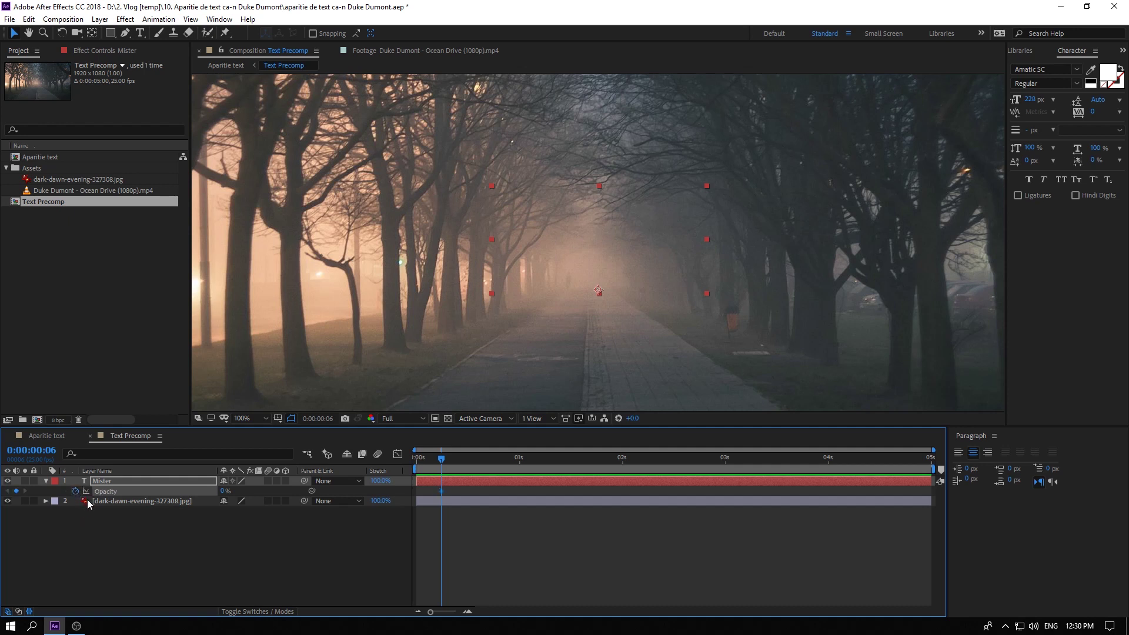
{"action": "key", "text": "Page_Down"}
{"action": "left_click_drag", "start_coordinate": [225, 491], "coordinate": [514, 481]}
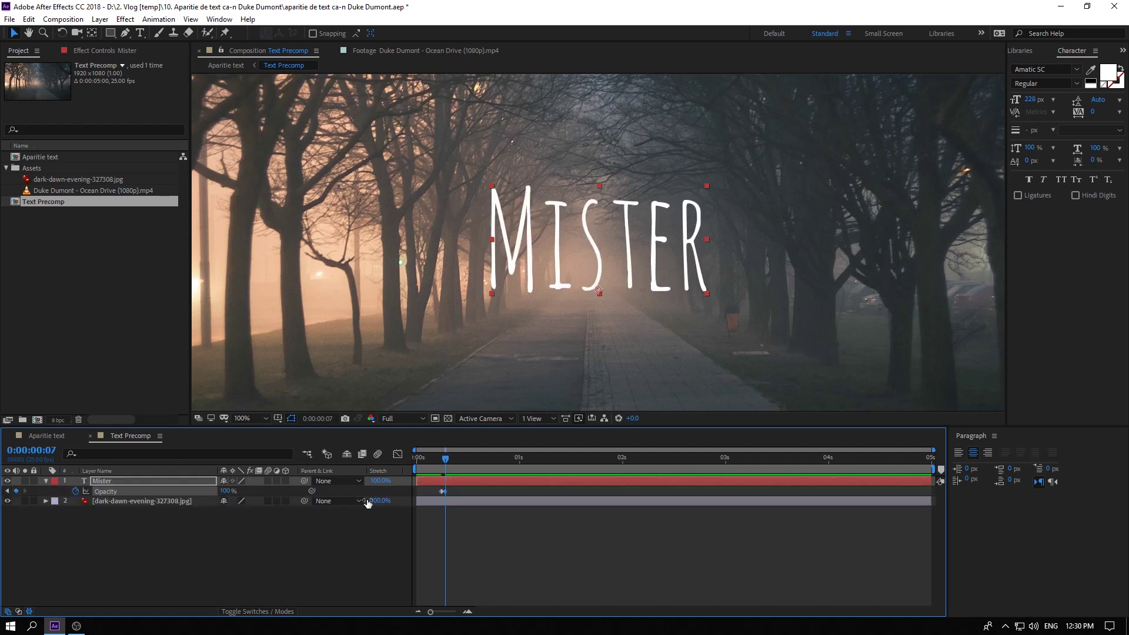
{"action": "left_click", "coordinate": [45, 436]}
{"action": "left_click", "coordinate": [420, 459]}
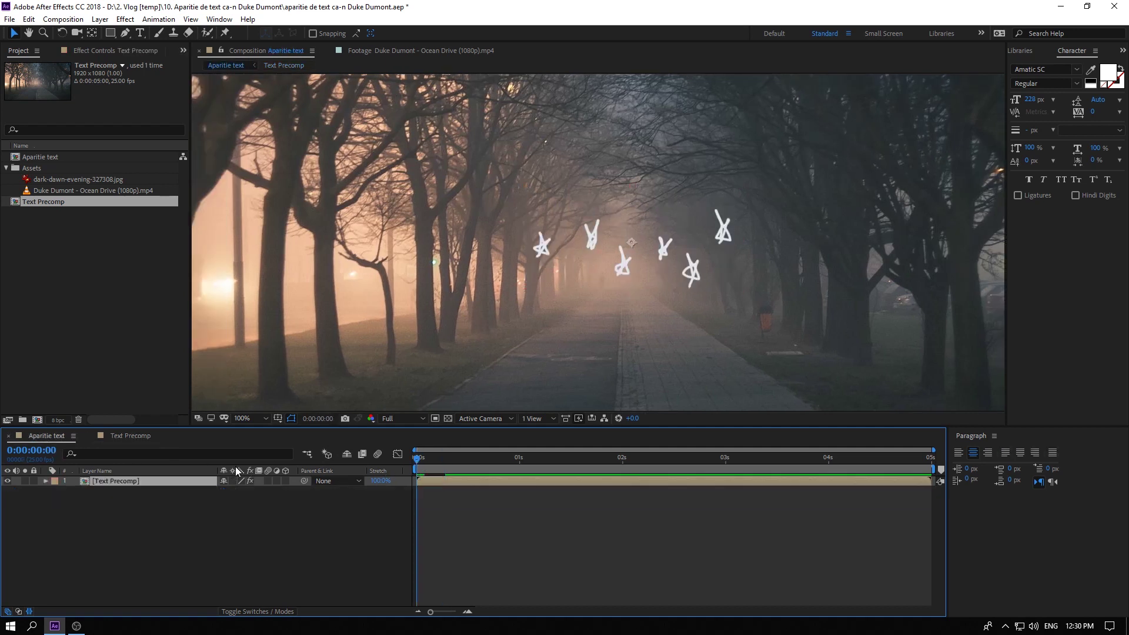
Preview the MISTER write-on, switch to the Paint workspace, and preview it again.
{"action": "key", "text": "space"}
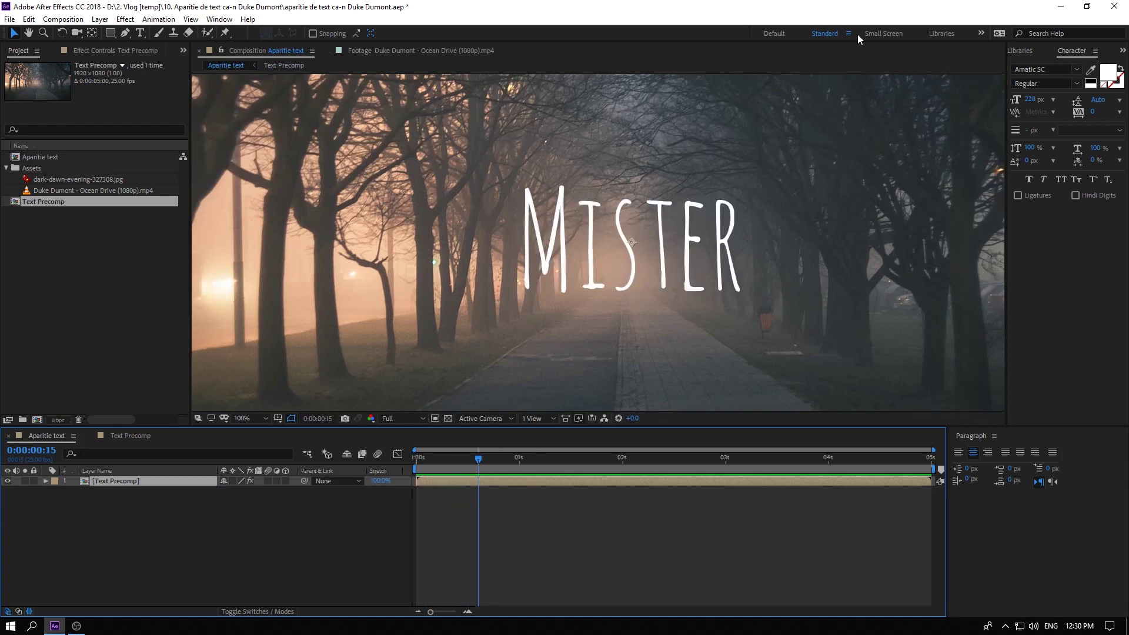
{"action": "left_click", "coordinate": [980, 34]}
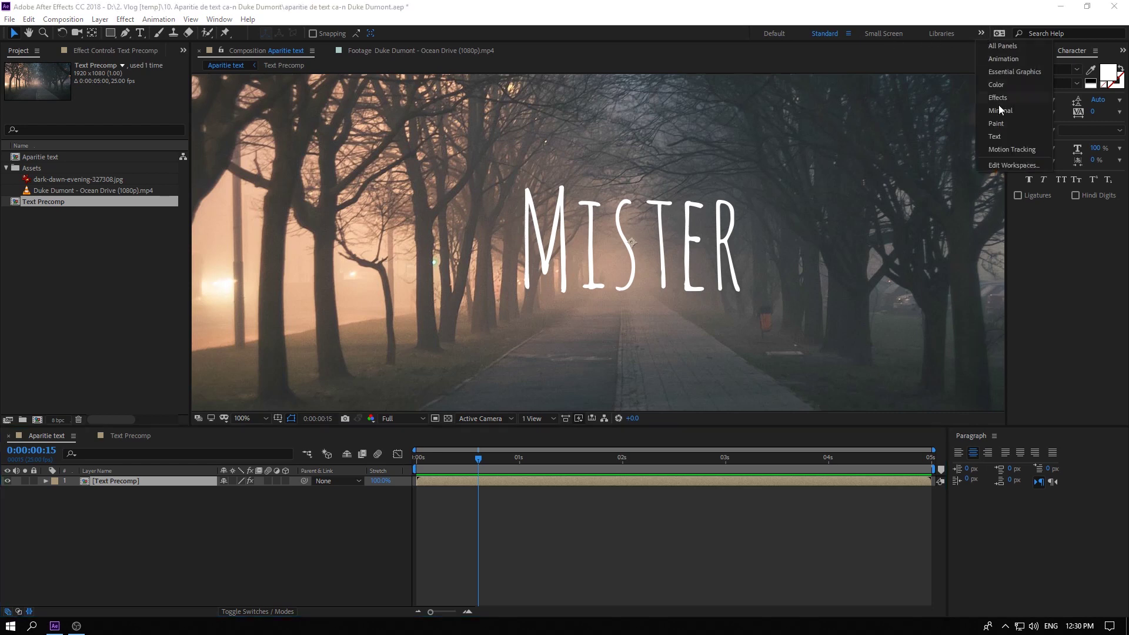
{"action": "left_click", "coordinate": [1000, 124]}
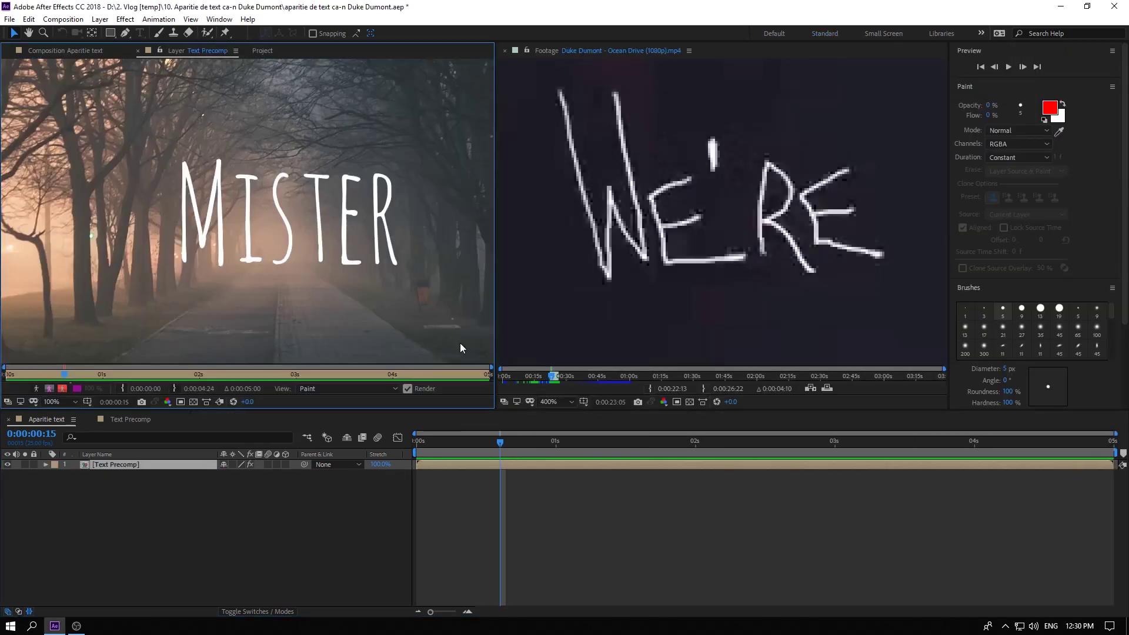
{"action": "key", "text": "space"}
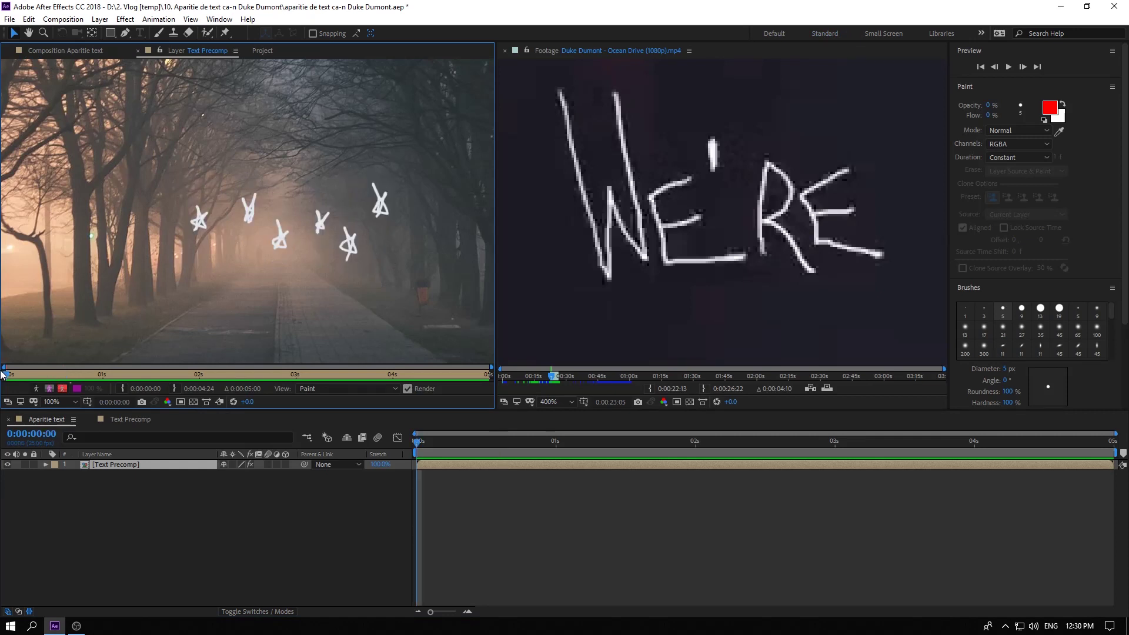
{"action": "key", "text": "space"}
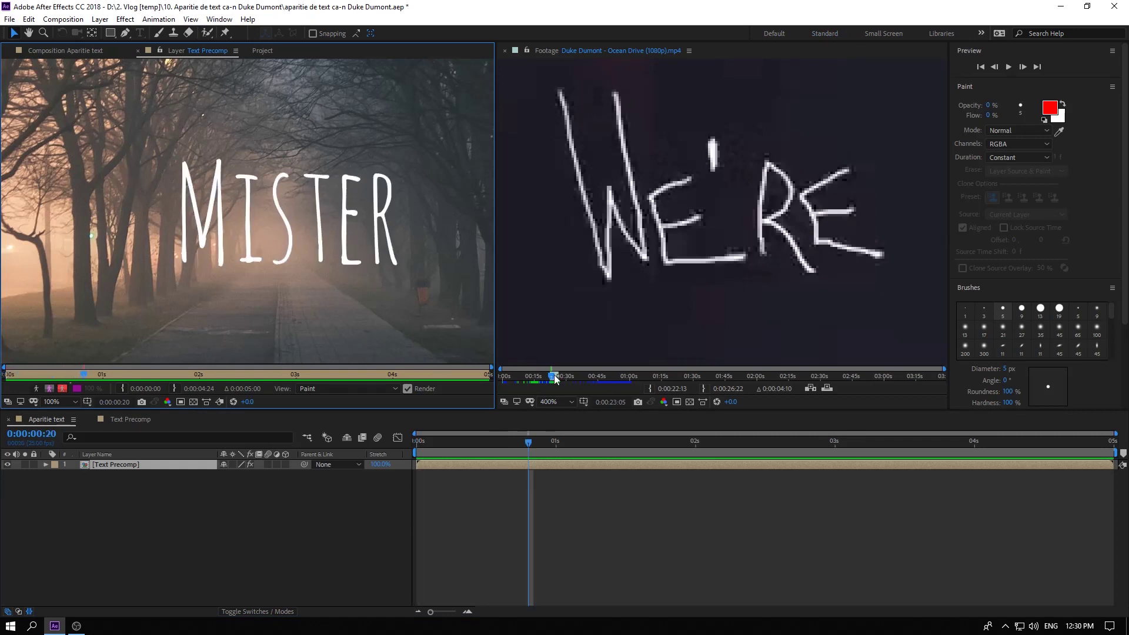
Play the reference footage up to 'We're Riding' and zoom it to 200%.
{"action": "left_click", "coordinate": [531, 368]}
{"action": "key", "text": "space"}
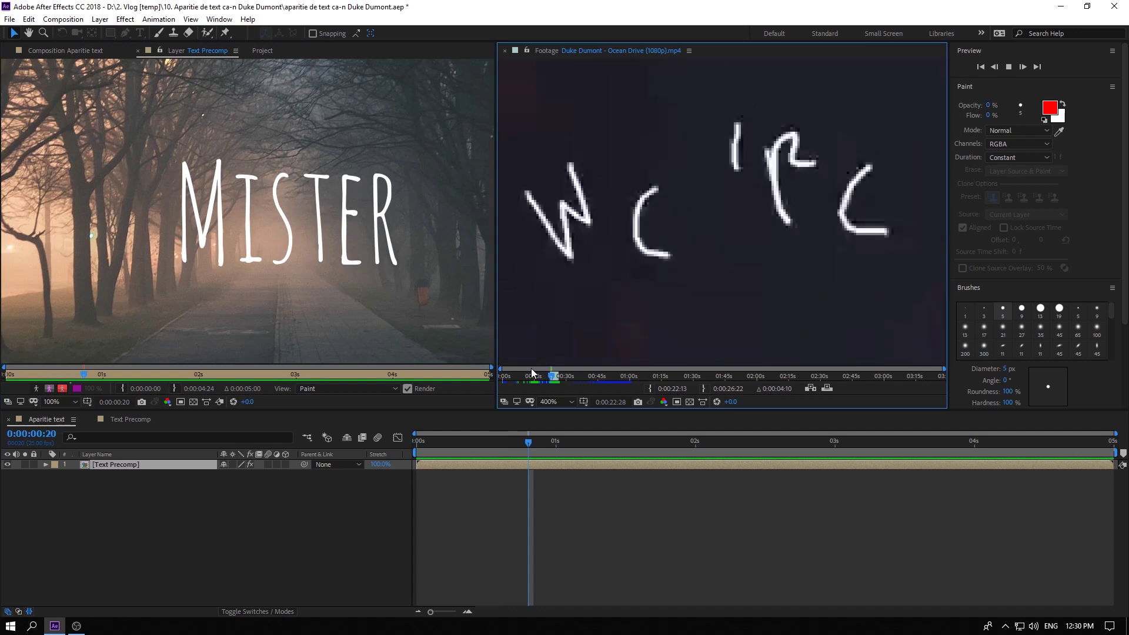
{"action": "key", "text": "space"}
{"action": "scroll", "coordinate": [647, 174], "scroll_direction": "down", "scroll_amount": 2}
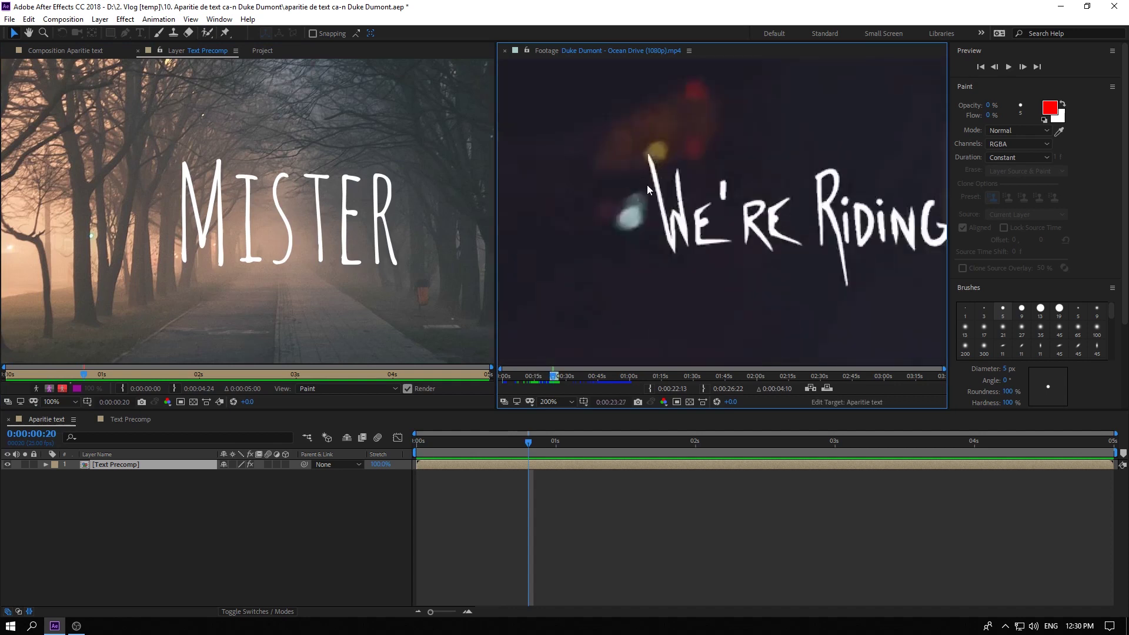